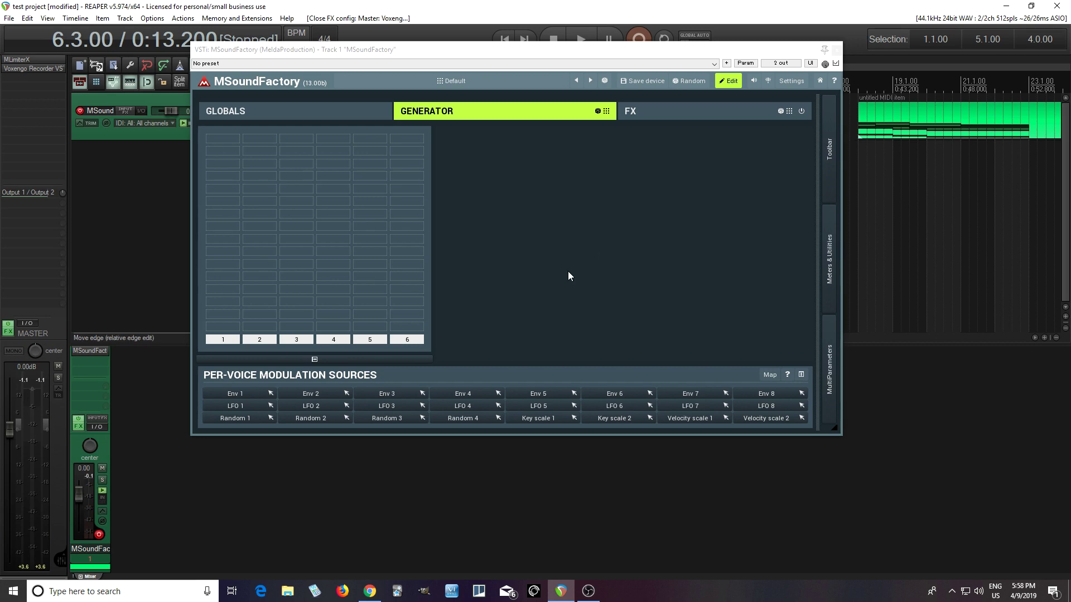
Step: Add a ModalFilter from the Synthesis category to the empty generator slot
{"action": "left_click", "coordinate": [226, 190]}
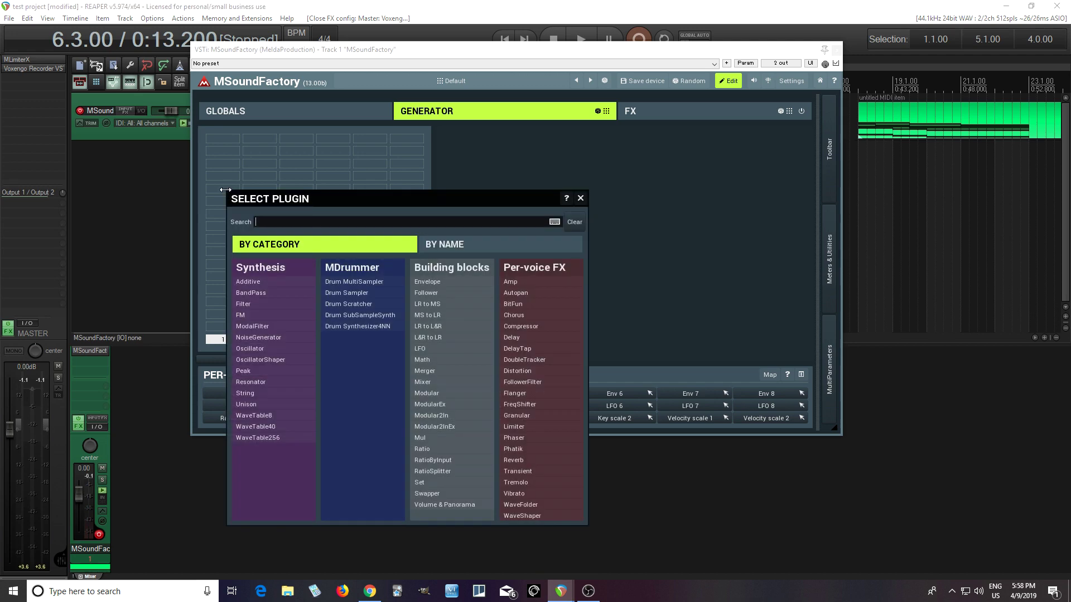
{"action": "left_click", "coordinate": [281, 329]}
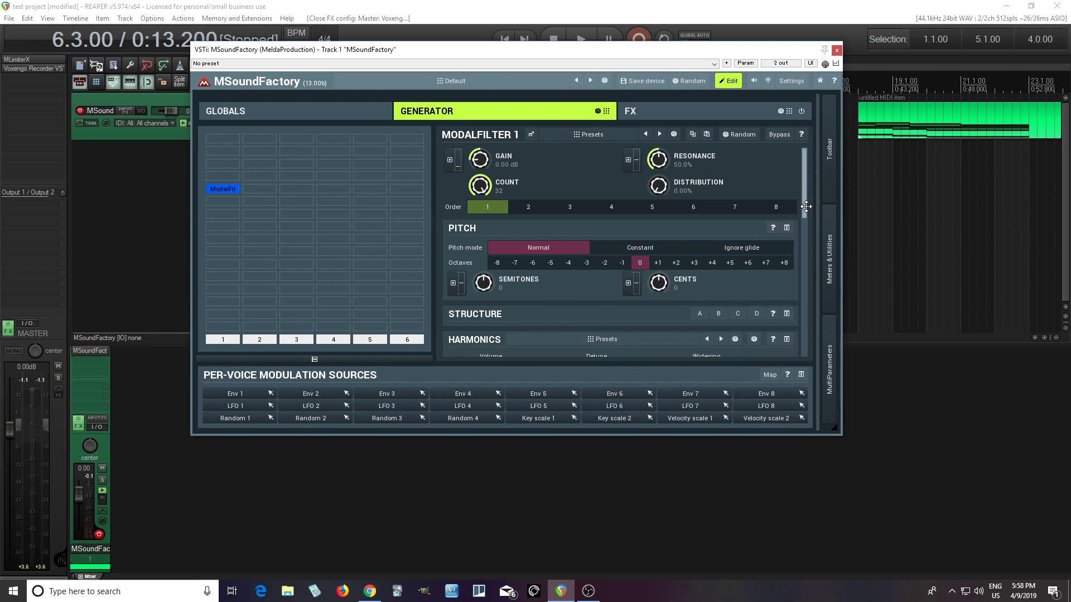
{"action": "scroll", "coordinate": [806, 207], "scroll_direction": "down", "scroll_amount": 1}
{"action": "scroll", "coordinate": [806, 207], "scroll_direction": "up", "scroll_amount": 1}
{"action": "left_click_drag", "start_coordinate": [806, 207], "coordinate": [817, 171]}
{"action": "left_click_drag", "start_coordinate": [479, 180], "coordinate": [479, 217]}
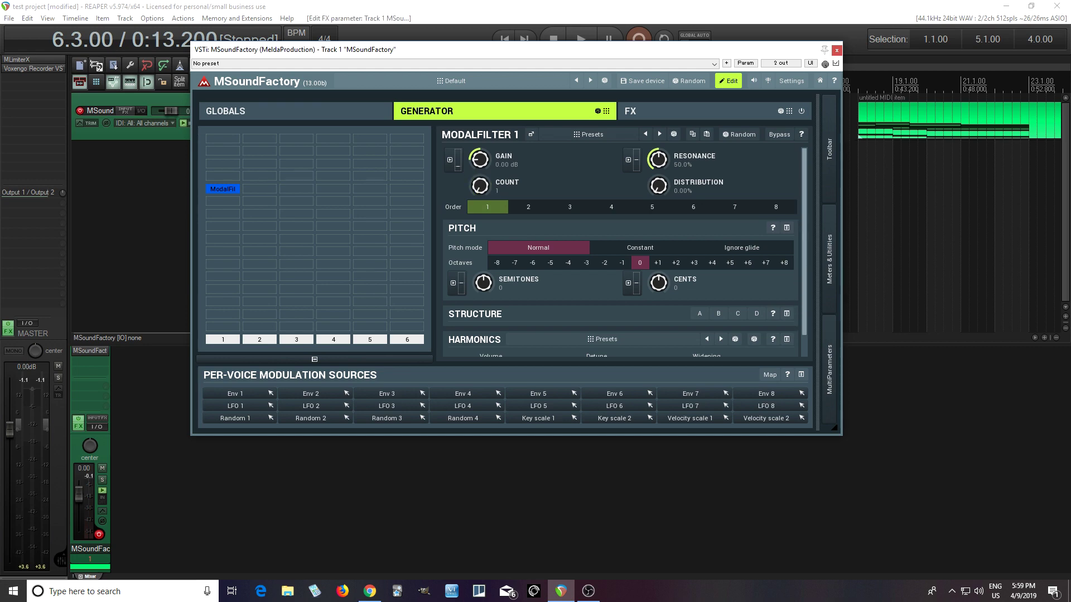
{"action": "left_click_drag", "start_coordinate": [479, 217], "coordinate": [480, 180]}
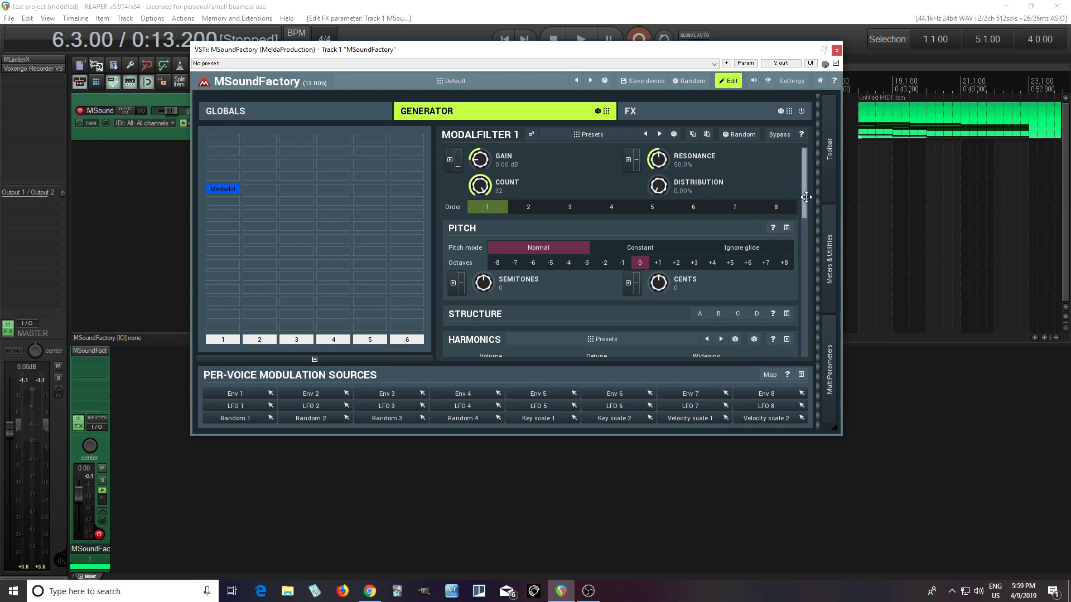
Step: Review the ModalFilter's Harmonics section, then bring up the plugin list for the top-left generator slot
{"action": "left_click_drag", "start_coordinate": [806, 197], "coordinate": [807, 218]}
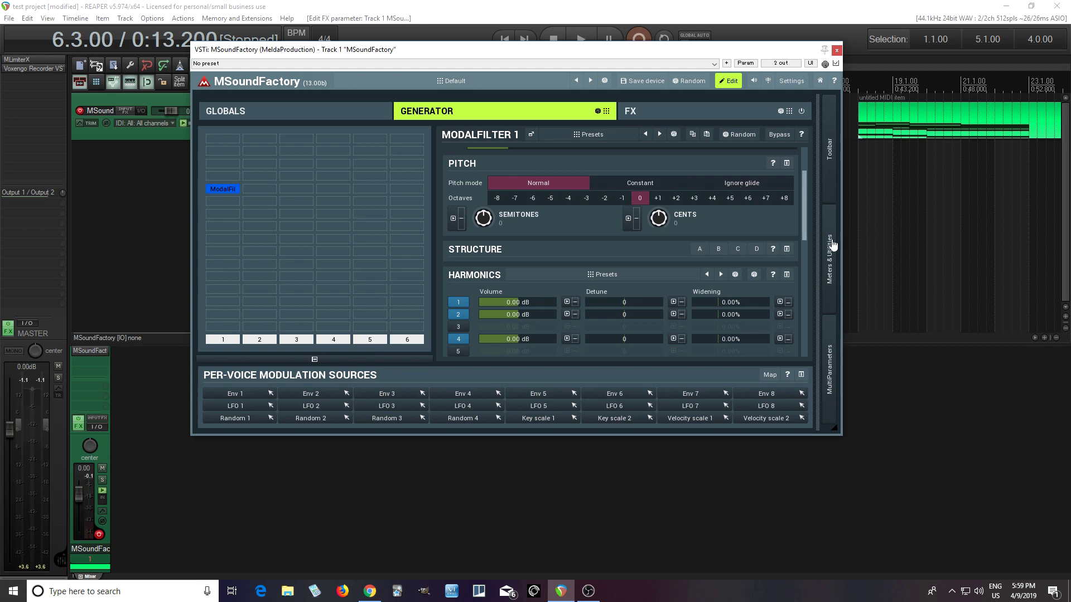
{"action": "left_click_drag", "start_coordinate": [809, 218], "coordinate": [814, 259]}
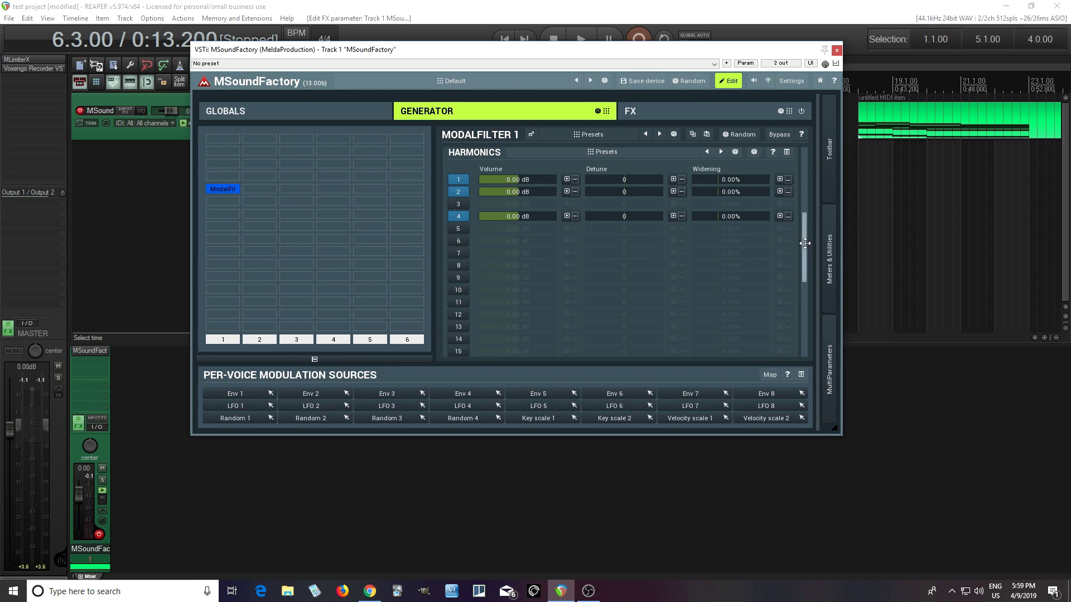
{"action": "left_click_drag", "start_coordinate": [805, 243], "coordinate": [806, 216]}
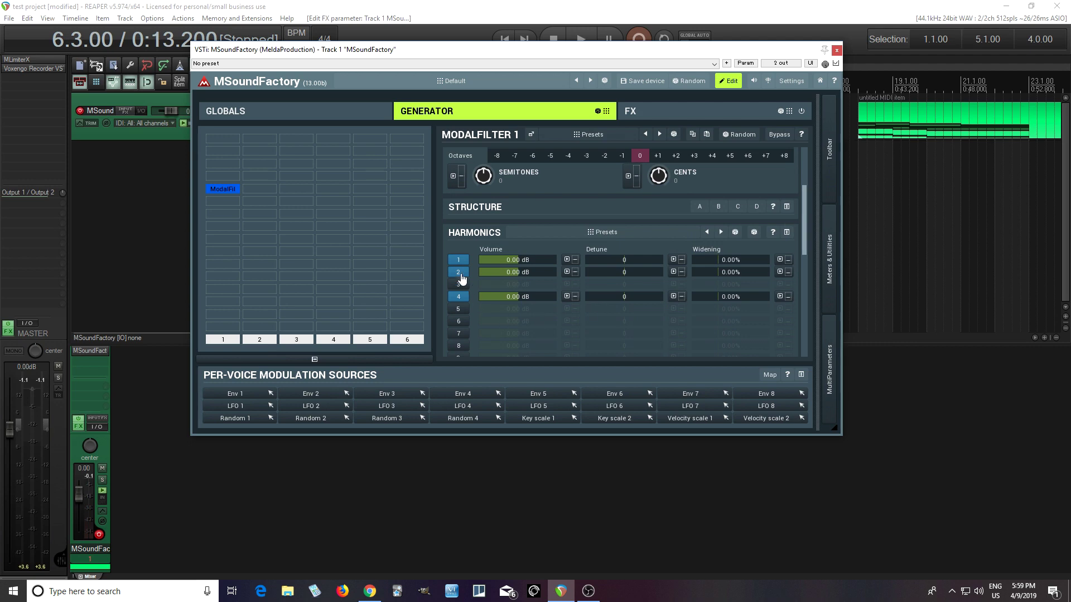
{"action": "left_click_drag", "start_coordinate": [807, 246], "coordinate": [802, 195]}
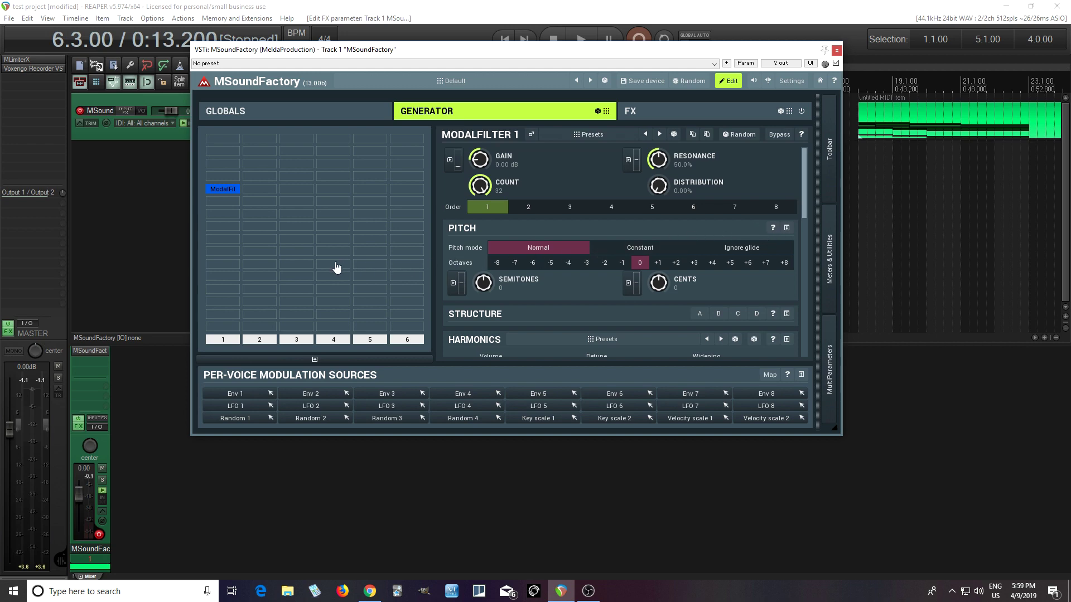
{"action": "double_click", "coordinate": [224, 141]}
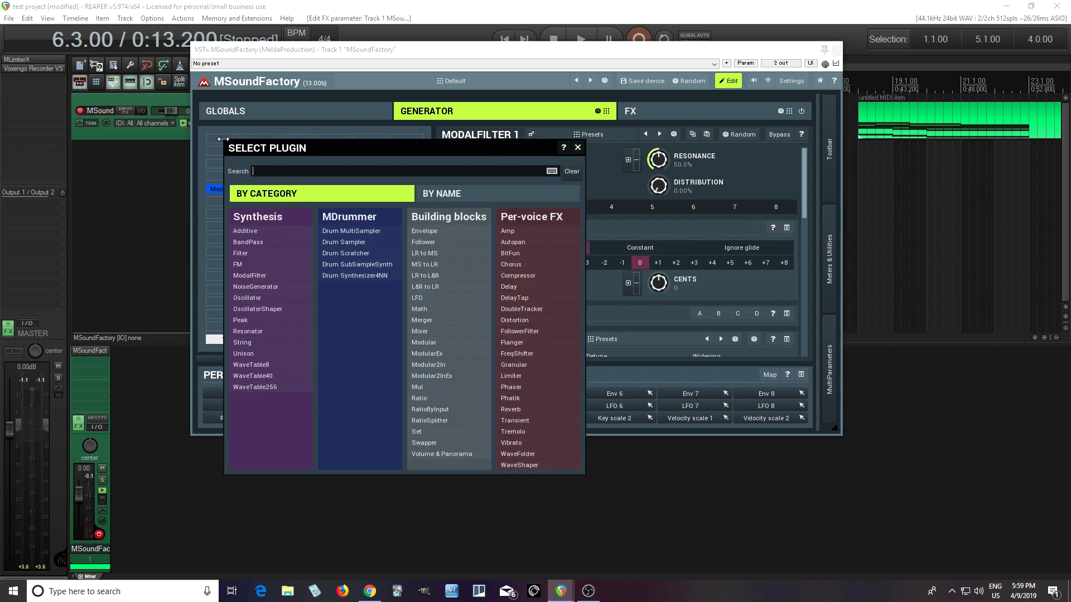
Step: Load MDrummer's Drum Synthesizer4NN into the top slot and show its Editor oscillator mixer
{"action": "left_click", "coordinate": [374, 275]}
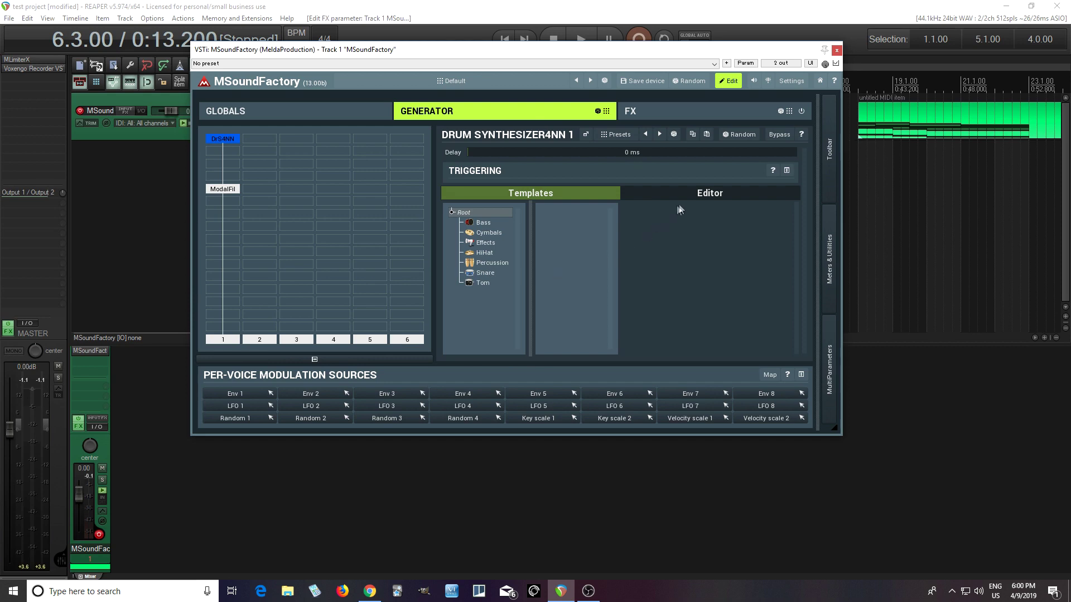
{"action": "left_click", "coordinate": [695, 200]}
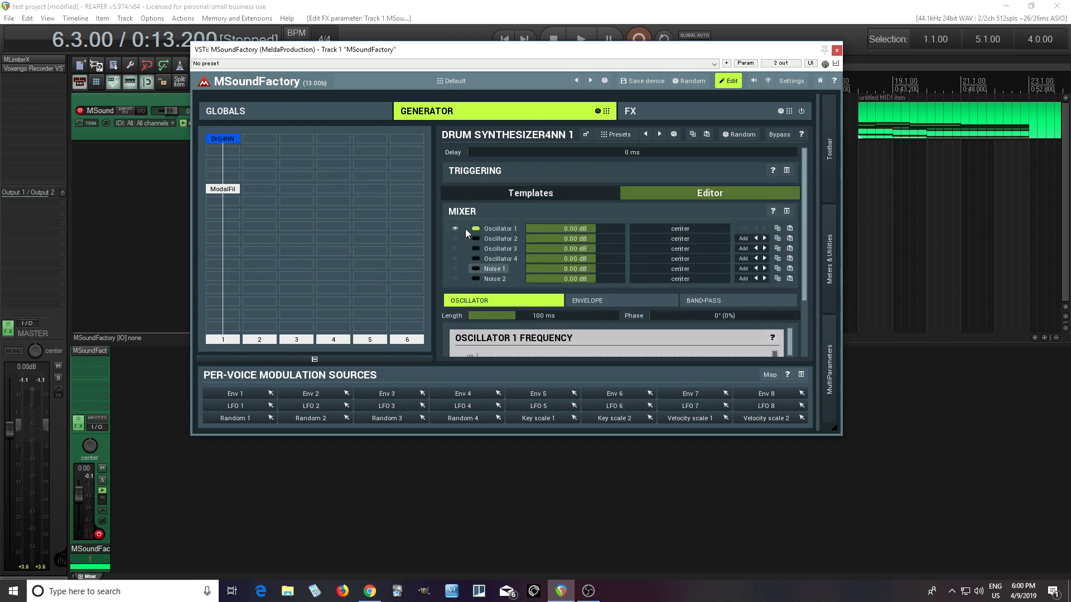
Step: Float the drum synth editor and curve oscillator 1's sweep from about 10 kHz down to 20 Hz
{"action": "left_click", "coordinate": [586, 135]}
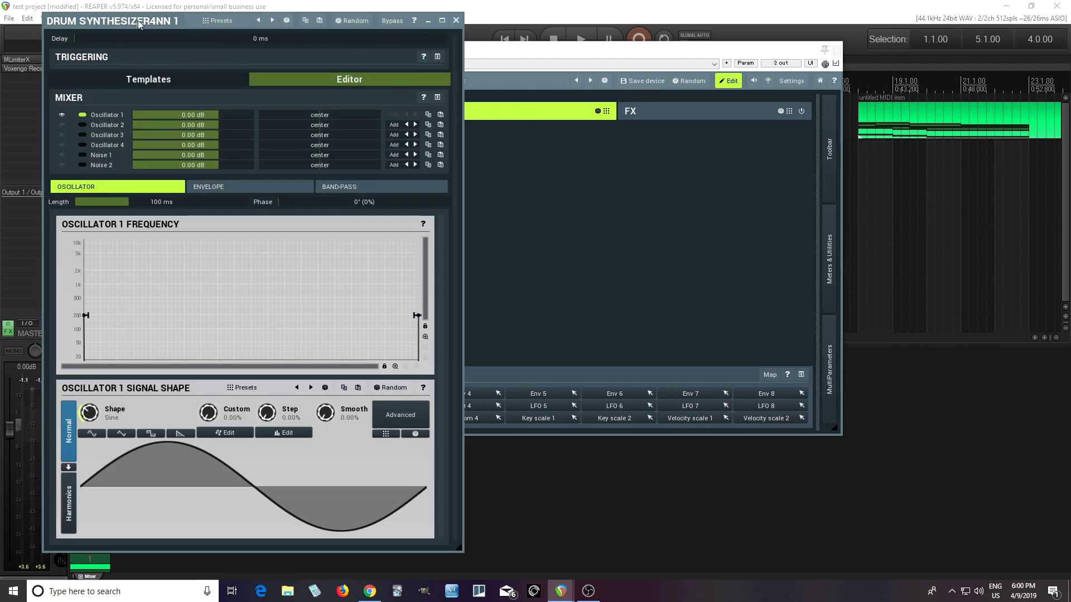
{"action": "left_click_drag", "start_coordinate": [138, 20], "coordinate": [237, 21]}
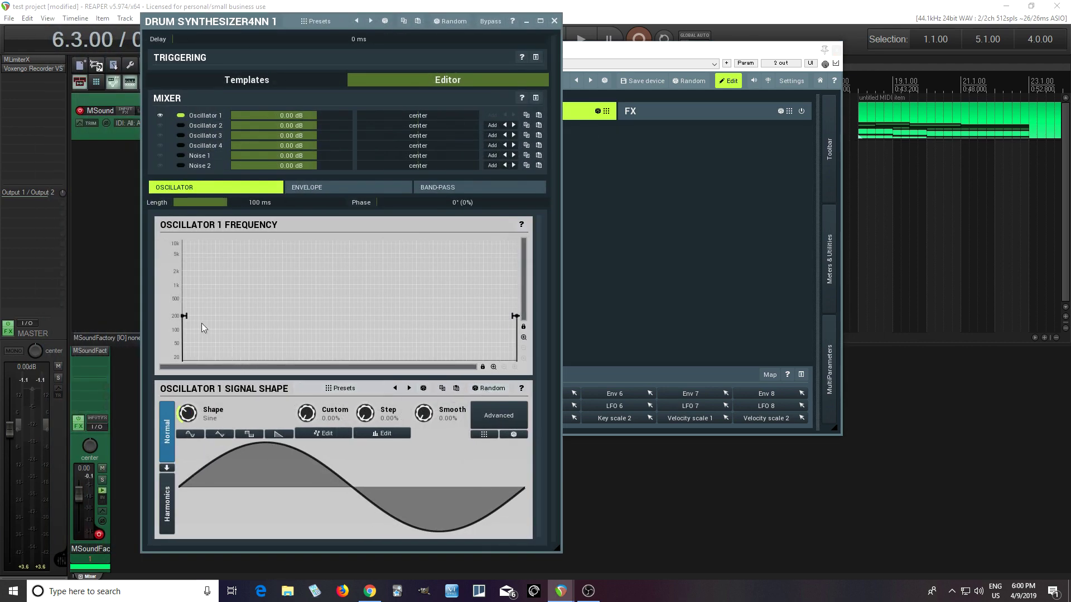
{"action": "left_click_drag", "start_coordinate": [185, 316], "coordinate": [184, 240]}
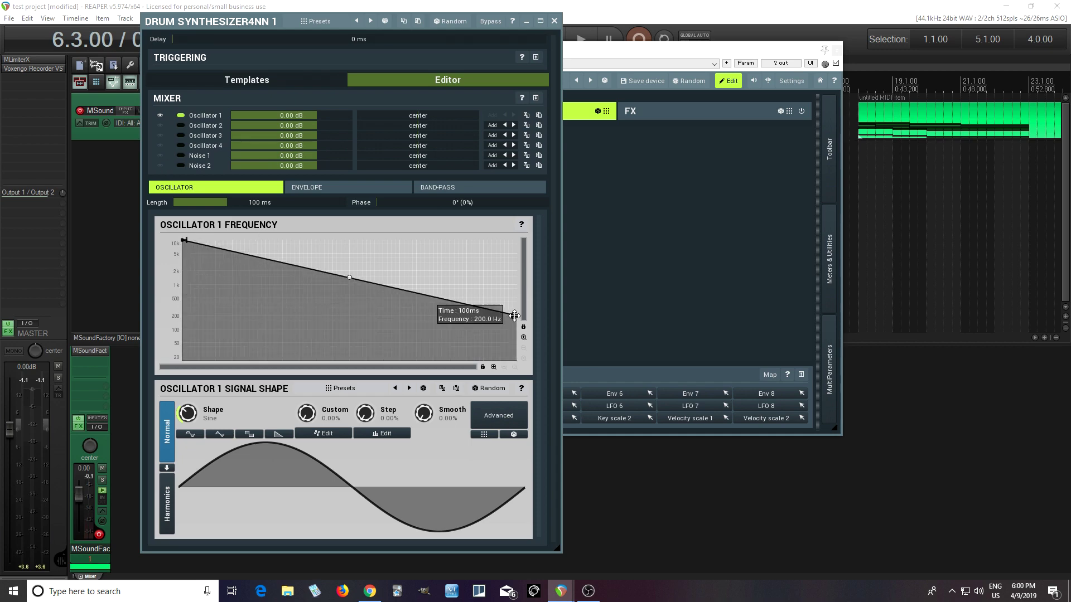
{"action": "left_click_drag", "start_coordinate": [514, 315], "coordinate": [551, 410]}
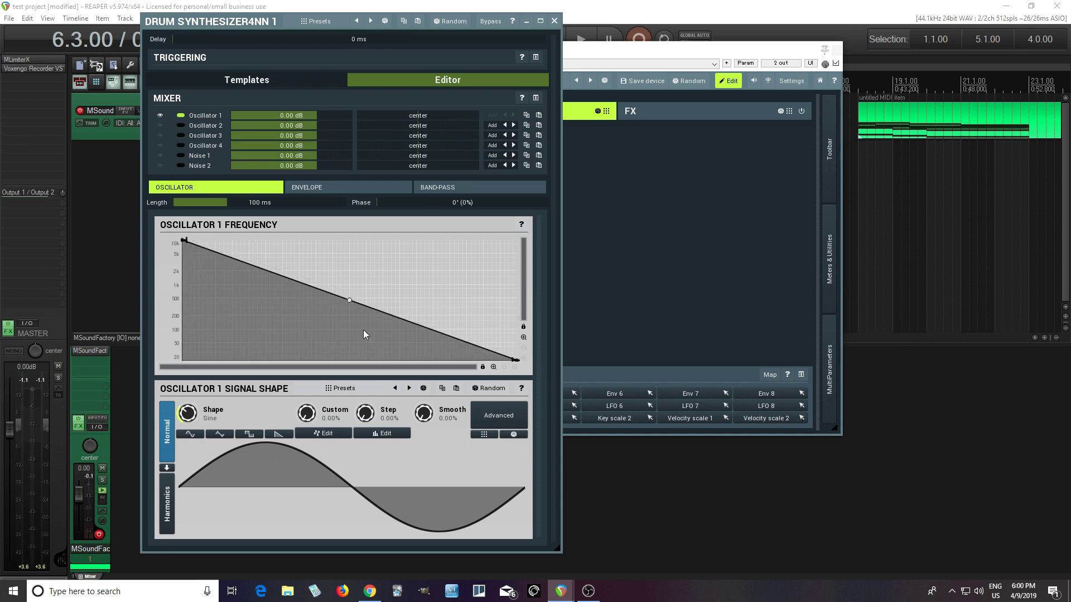
{"action": "left_click_drag", "start_coordinate": [349, 301], "coordinate": [350, 411]}
Step: Raise the oscillator's volume envelope end to 0 dB and set its Length to 15 ms
{"action": "left_click", "coordinate": [338, 188]}
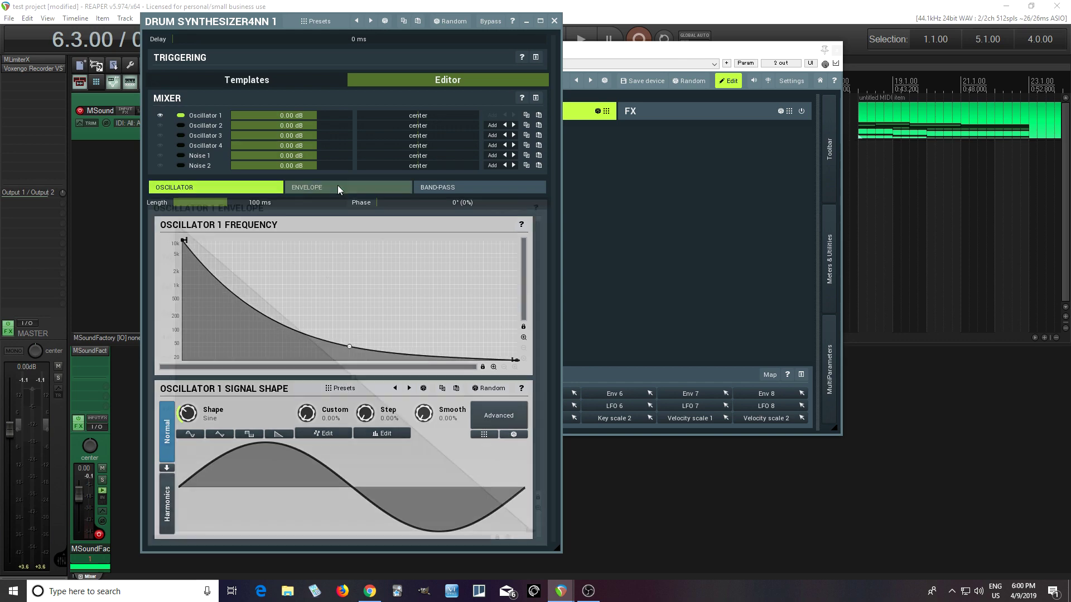
{"action": "left_click_drag", "start_coordinate": [529, 530], "coordinate": [529, 223]}
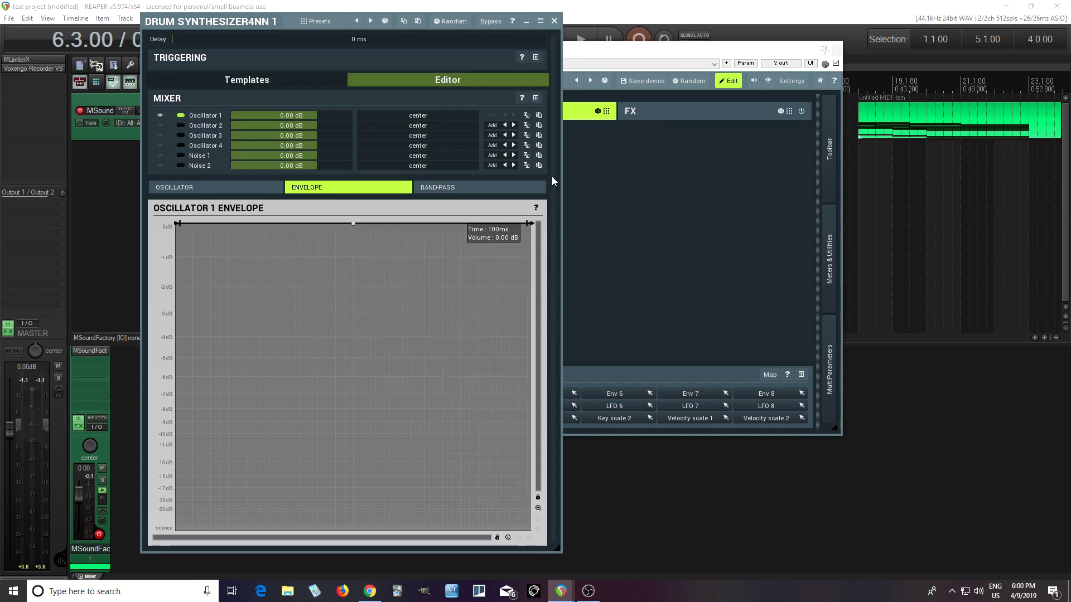
{"action": "left_click", "coordinate": [481, 192]}
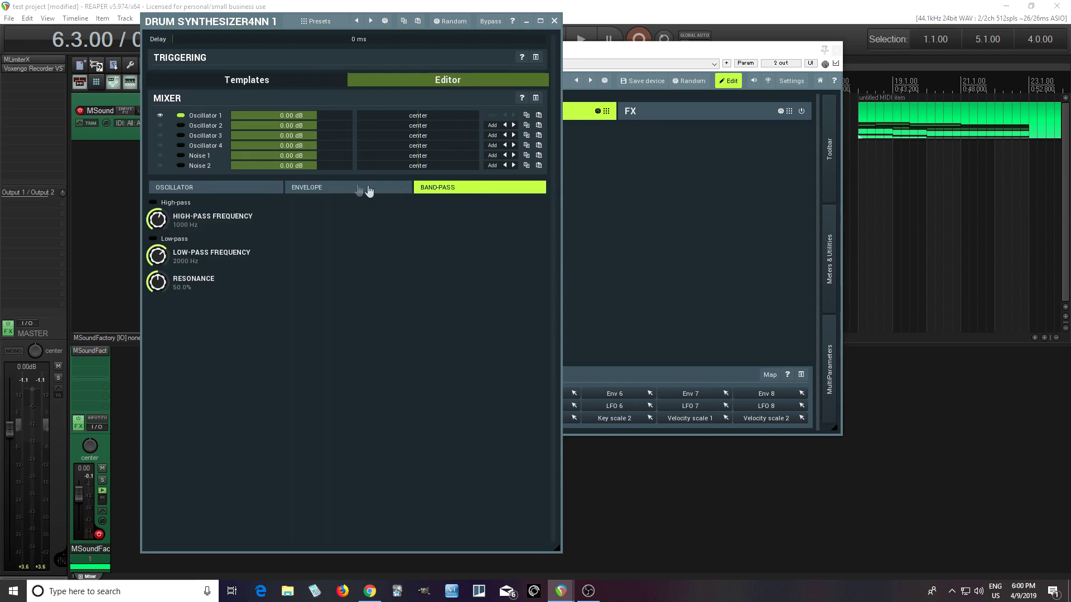
{"action": "left_click", "coordinate": [250, 189]}
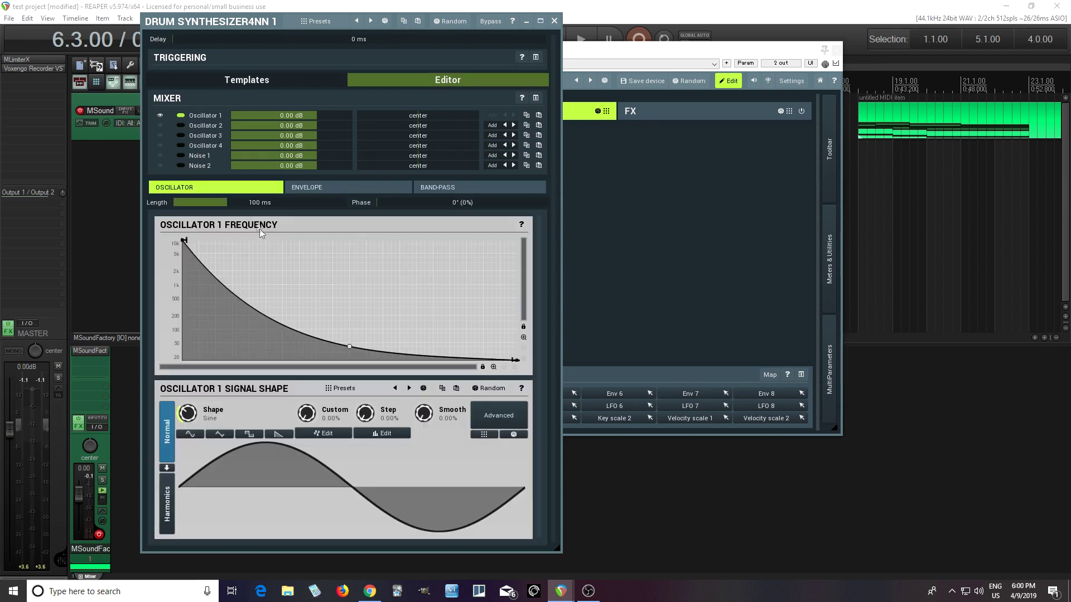
{"action": "double_click", "coordinate": [250, 202]}
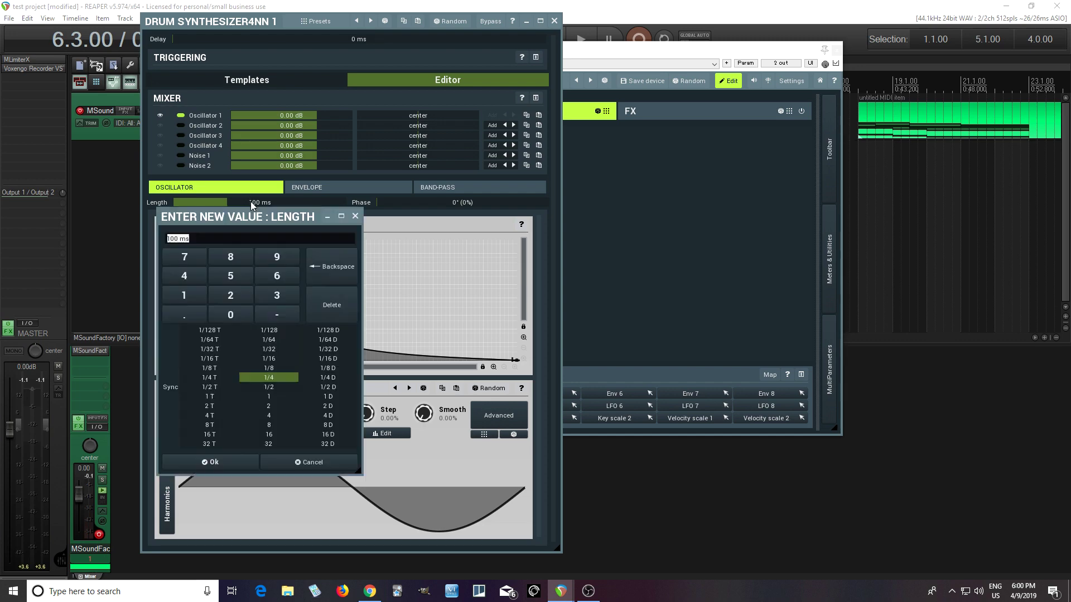
{"action": "left_click", "coordinate": [183, 297]}
{"action": "left_click", "coordinate": [226, 281]}
{"action": "left_click", "coordinate": [234, 465]}
Step: Close the drum synth window, reselect the ModalFilter and raise its GAIN to +13.60 dB
{"action": "left_click", "coordinate": [554, 21]}
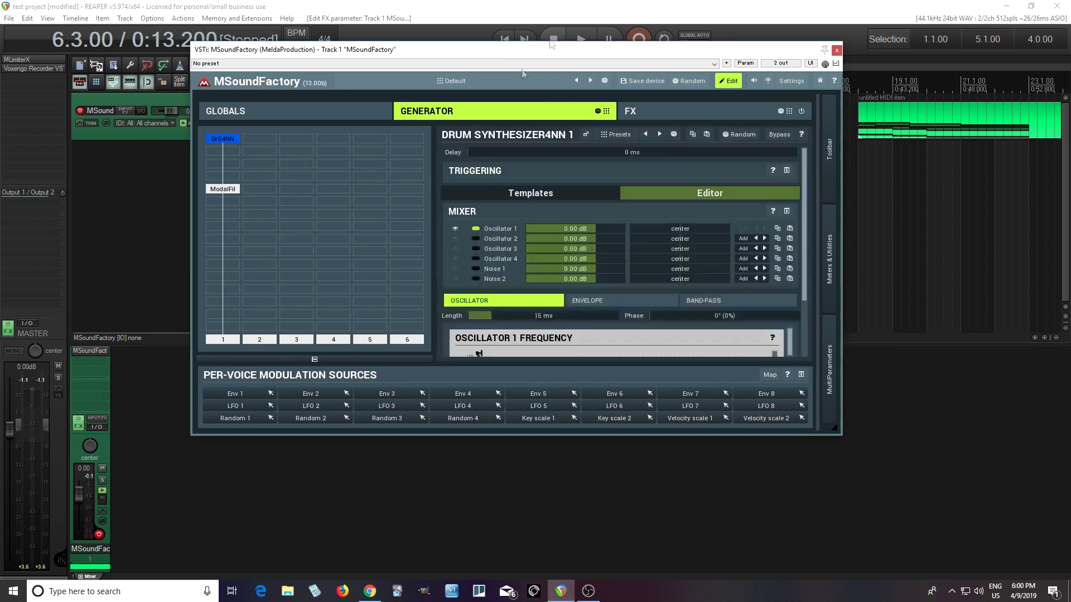
{"action": "left_click", "coordinate": [226, 189]}
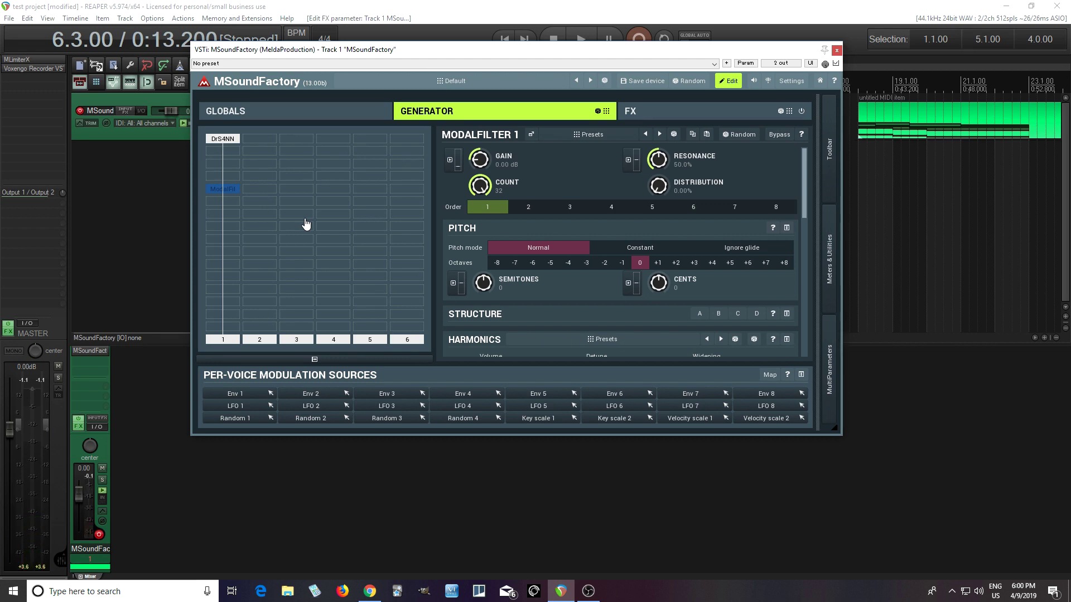
{"action": "left_click", "coordinate": [226, 189]}
{"action": "left_click_drag", "start_coordinate": [802, 203], "coordinate": [809, 226]}
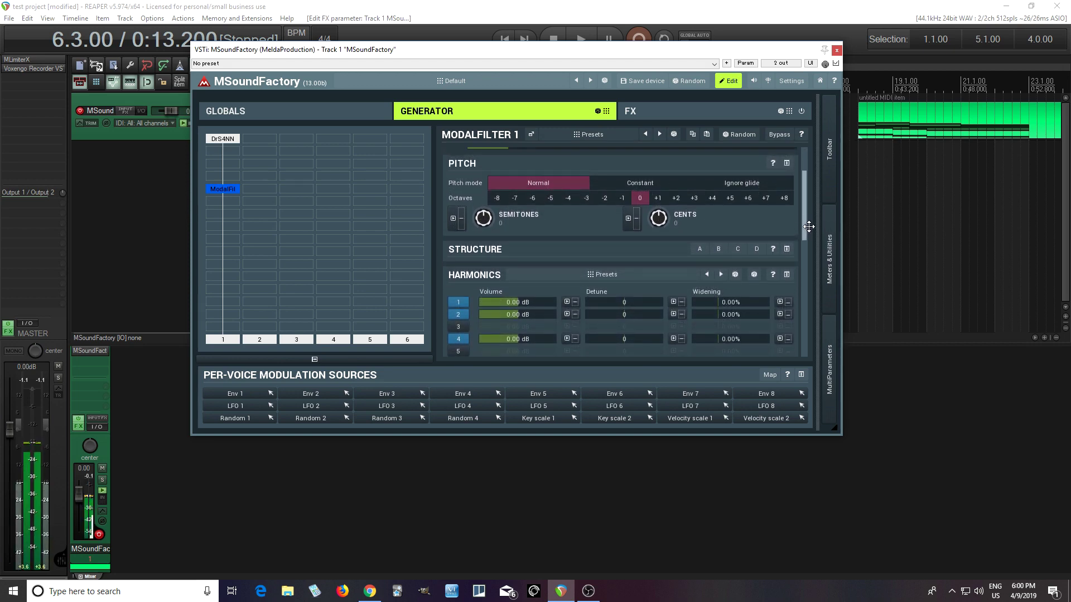
{"action": "scroll", "coordinate": [809, 227], "scroll_direction": "up", "scroll_amount": 2}
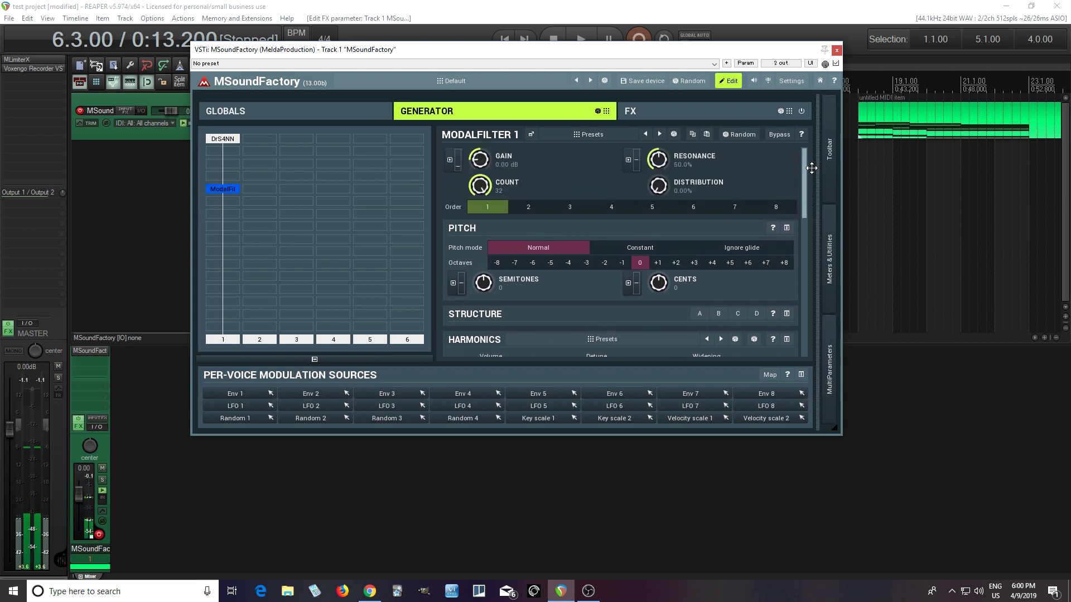
{"action": "left_click_drag", "start_coordinate": [481, 160], "coordinate": [482, 137]}
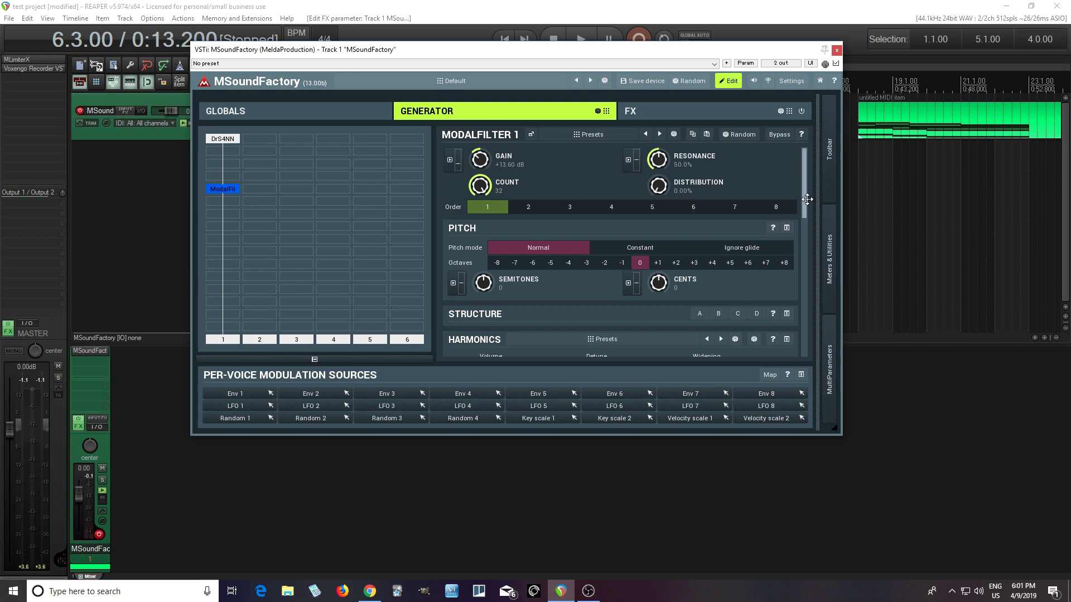
{"action": "mouse_move", "coordinate": [807, 199]}
{"action": "left_mouse_down"}
{"action": "mouse_move", "coordinate": [805, 232]}
{"action": "mouse_move", "coordinate": [796, 189]}
{"action": "left_mouse_up"}
Step: Turn the ModalFilter's RESONANCE up to 100% and bring up its Presets browser
{"action": "left_click_drag", "start_coordinate": [659, 159], "coordinate": [658, 103]}
{"action": "mouse_move", "coordinate": [803, 204]}
{"action": "left_mouse_down"}
{"action": "mouse_move", "coordinate": [812, 278]}
{"action": "mouse_move", "coordinate": [811, 191]}
{"action": "left_mouse_up"}
{"action": "left_click", "coordinate": [595, 135]}
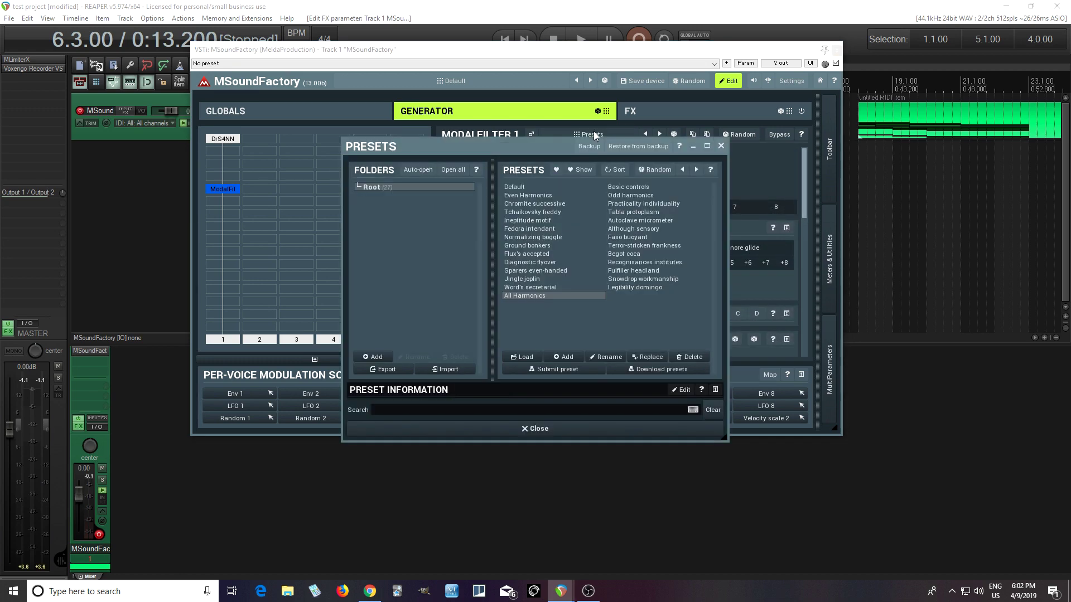
Step: Load the All Harmonics preset, lower GAIN to +8 dB and bring resonance back to 100%
{"action": "left_click", "coordinate": [542, 296]}
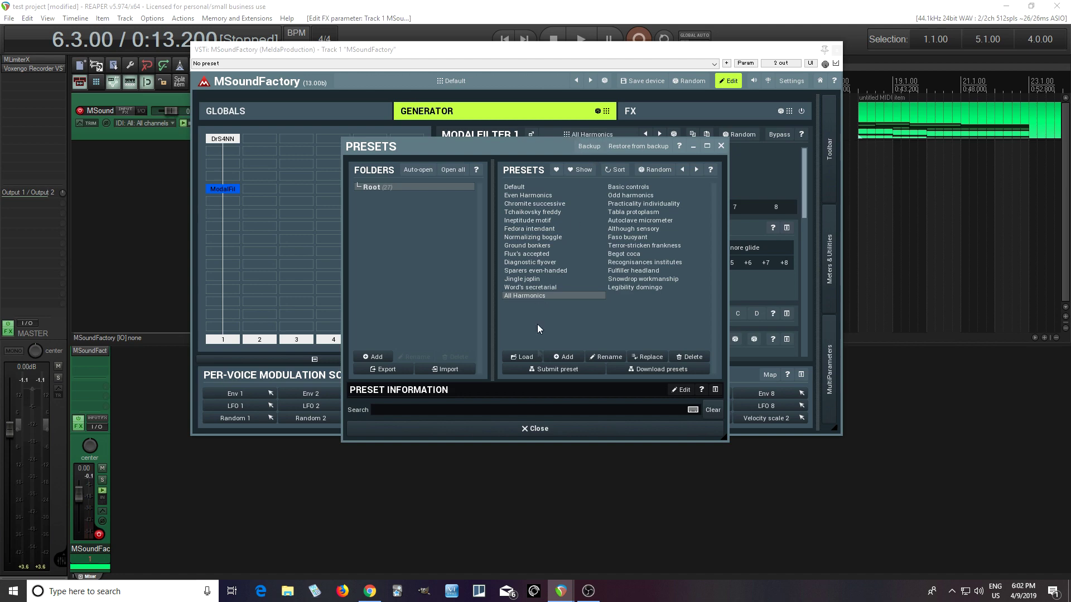
{"action": "left_click", "coordinate": [550, 429]}
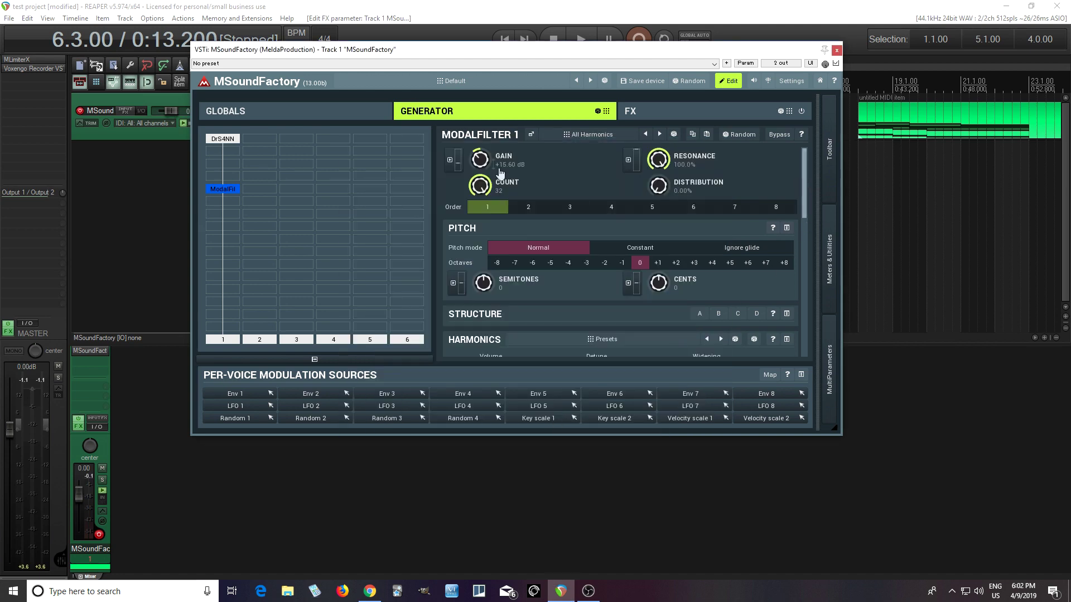
{"action": "left_click_drag", "start_coordinate": [480, 159], "coordinate": [480, 181]}
{"action": "double_click", "coordinate": [659, 161]}
{"action": "left_click_drag", "start_coordinate": [813, 204], "coordinate": [807, 175]}
{"action": "left_click_drag", "start_coordinate": [650, 169], "coordinate": [649, 142]}
Step: Switch the ModalFilter to the Even Harmonics preset and close the presets browser
{"action": "scroll", "coordinate": [805, 198], "scroll_direction": "down", "scroll_amount": 10}
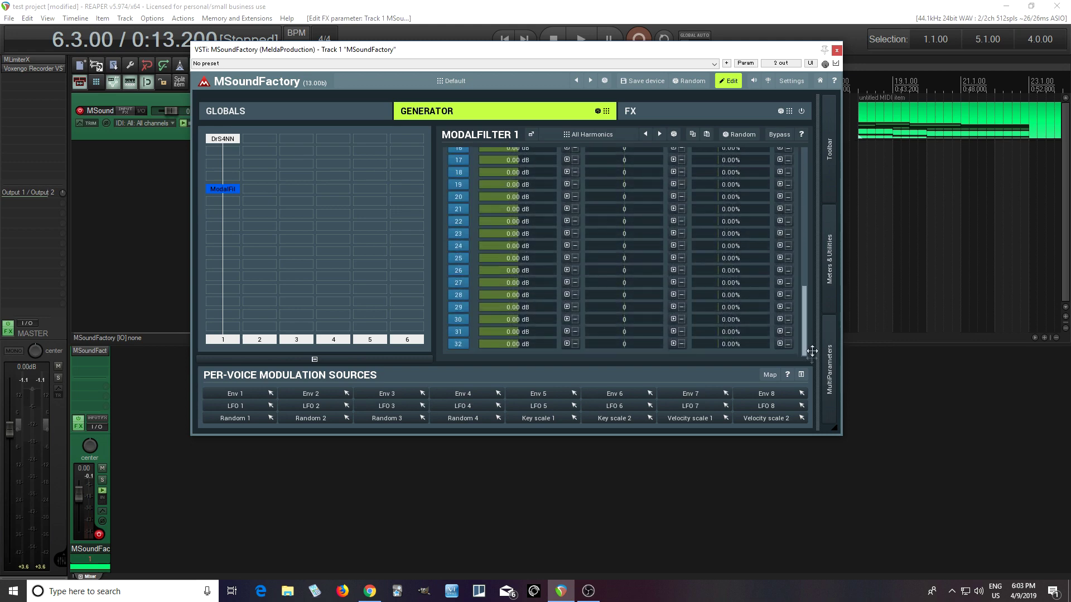
{"action": "scroll", "coordinate": [814, 202], "scroll_direction": "up", "scroll_amount": 10}
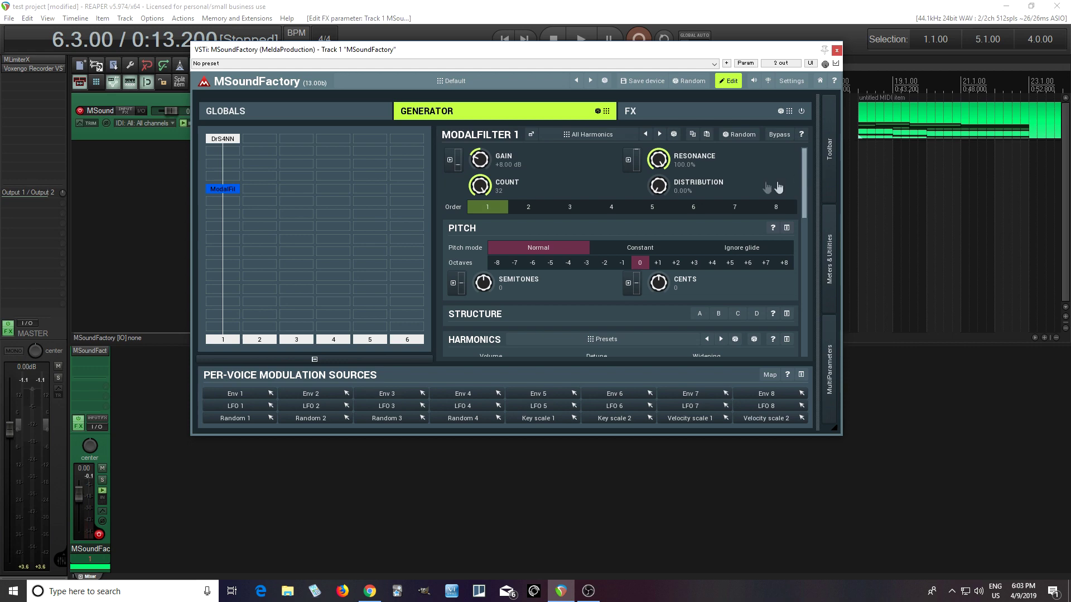
{"action": "left_click", "coordinate": [597, 135]}
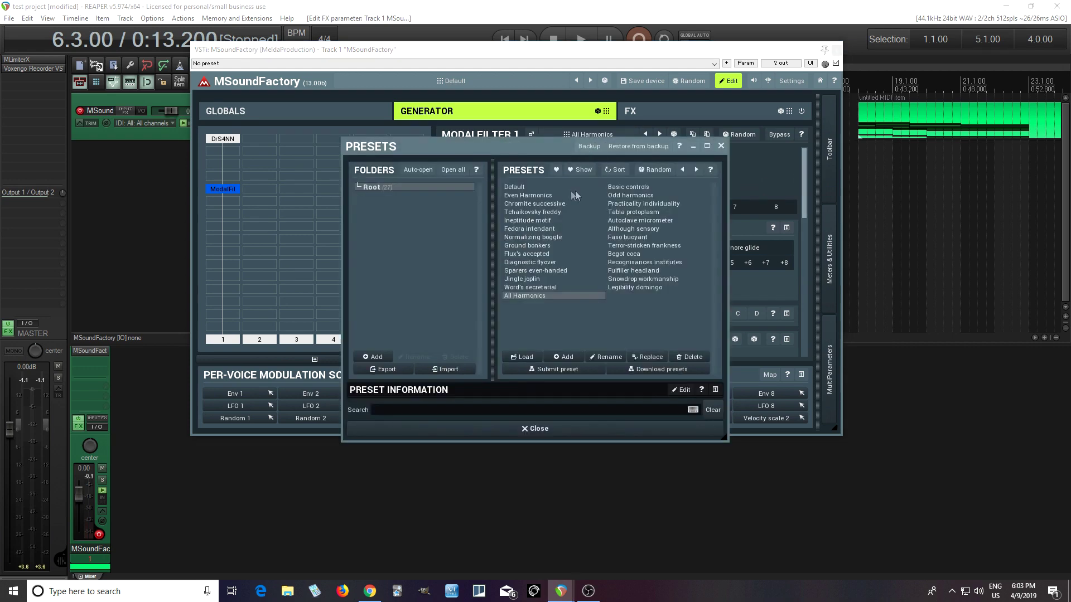
{"action": "left_click", "coordinate": [551, 194]}
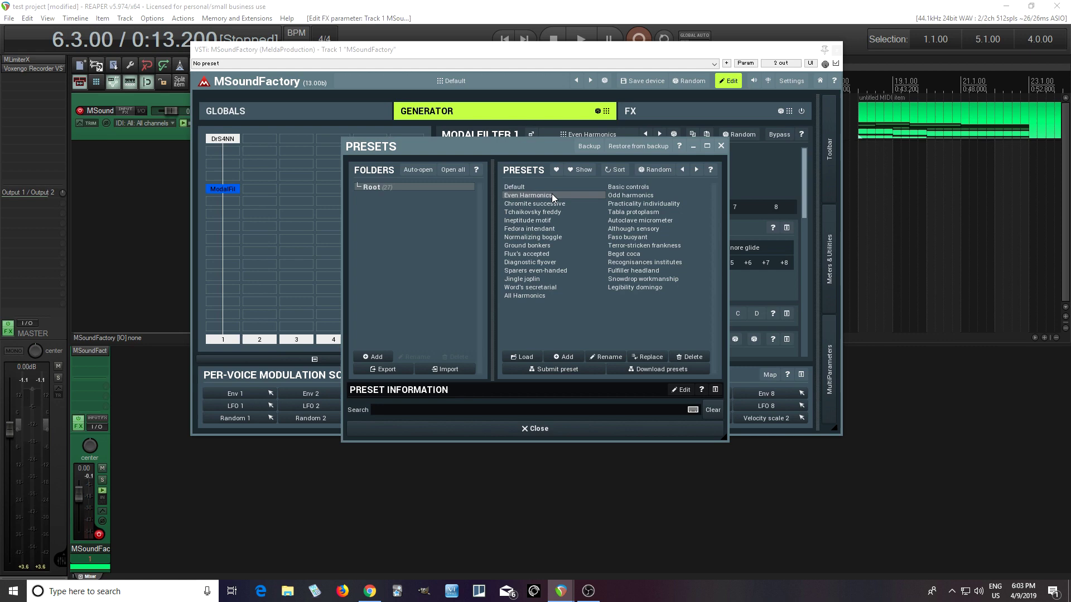
{"action": "left_click", "coordinate": [721, 146]}
Step: On Even Harmonics, push resonance to 100% and raise gain to about +10.8 dB
{"action": "left_click_drag", "start_coordinate": [659, 160], "coordinate": [659, 128]}
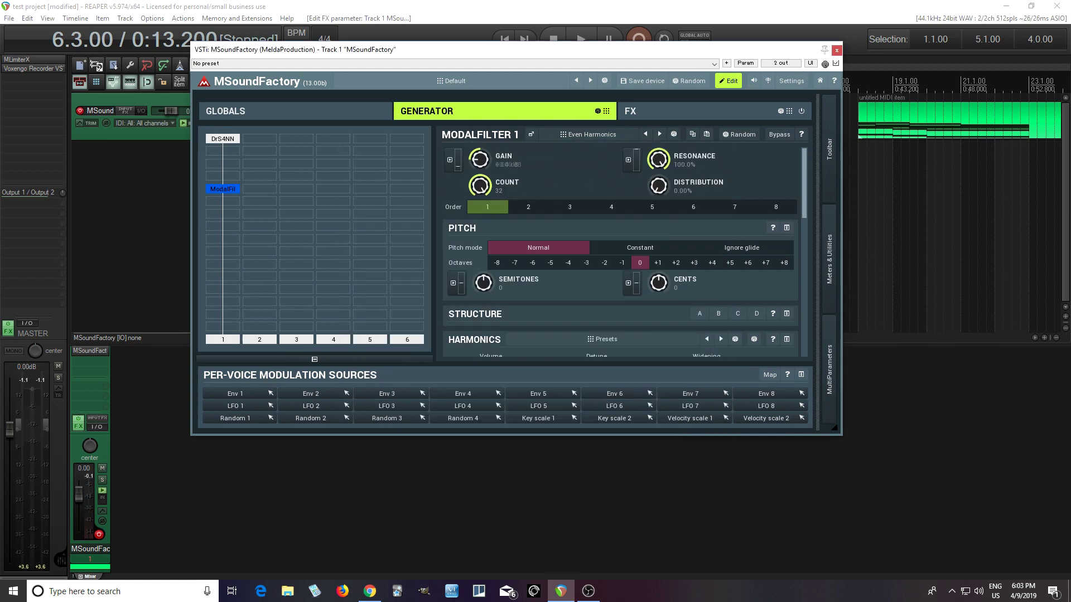
{"action": "left_click_drag", "start_coordinate": [479, 159], "coordinate": [479, 162]}
{"action": "left_click", "coordinate": [591, 134]}
Step: Load the Odd harmonics preset with 100% resonance, +6.80 dB gain and Count 10
{"action": "left_click", "coordinate": [631, 195]}
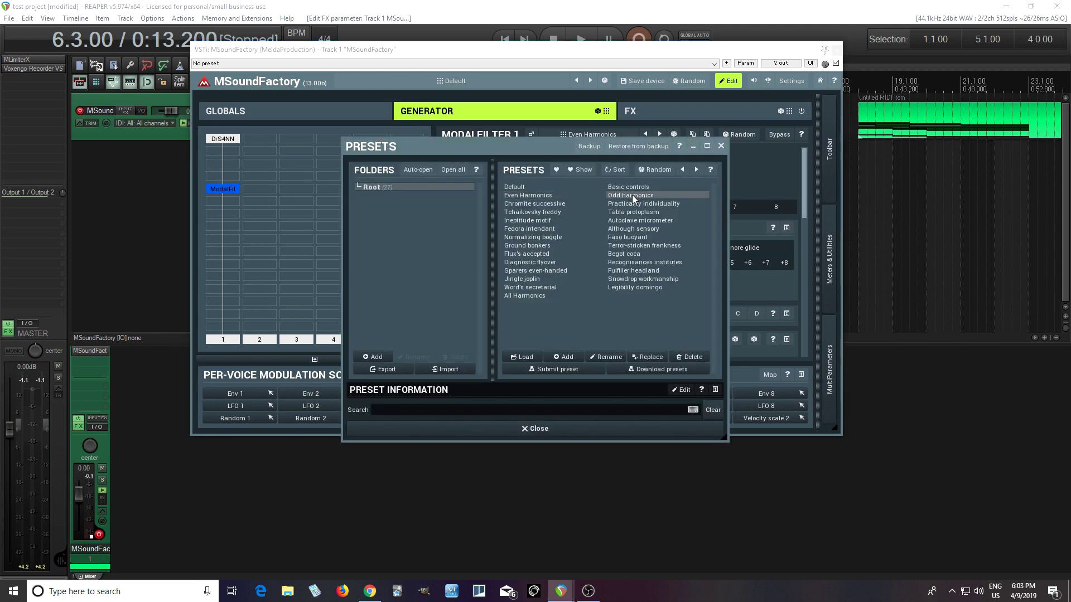
{"action": "left_click", "coordinate": [721, 145]}
{"action": "left_click_drag", "start_coordinate": [663, 172], "coordinate": [663, 139]}
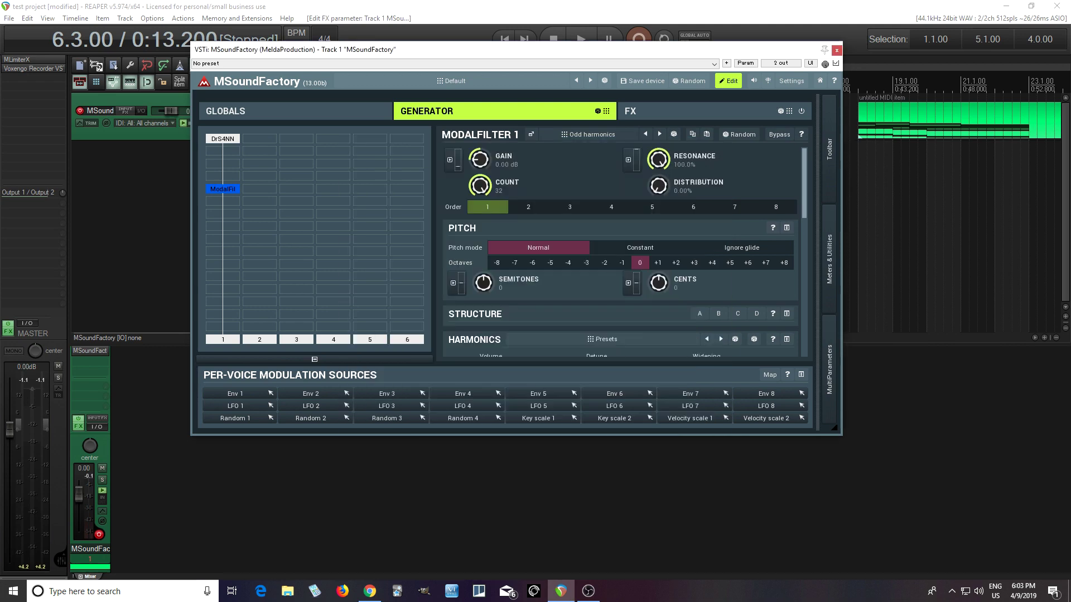
{"action": "left_click_drag", "start_coordinate": [478, 159], "coordinate": [479, 153]}
{"action": "left_click_drag", "start_coordinate": [480, 186], "coordinate": [479, 232]}
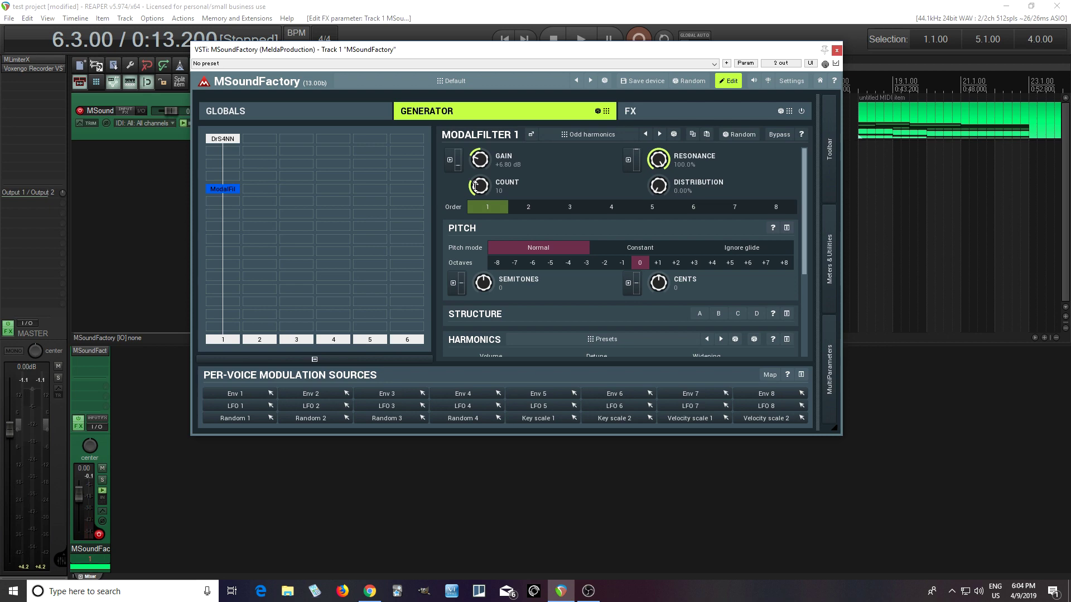
Step: Reload All Harmonics, drop GAIN to +8.40 dB and set the filter Order to 2
{"action": "left_click", "coordinate": [564, 135]}
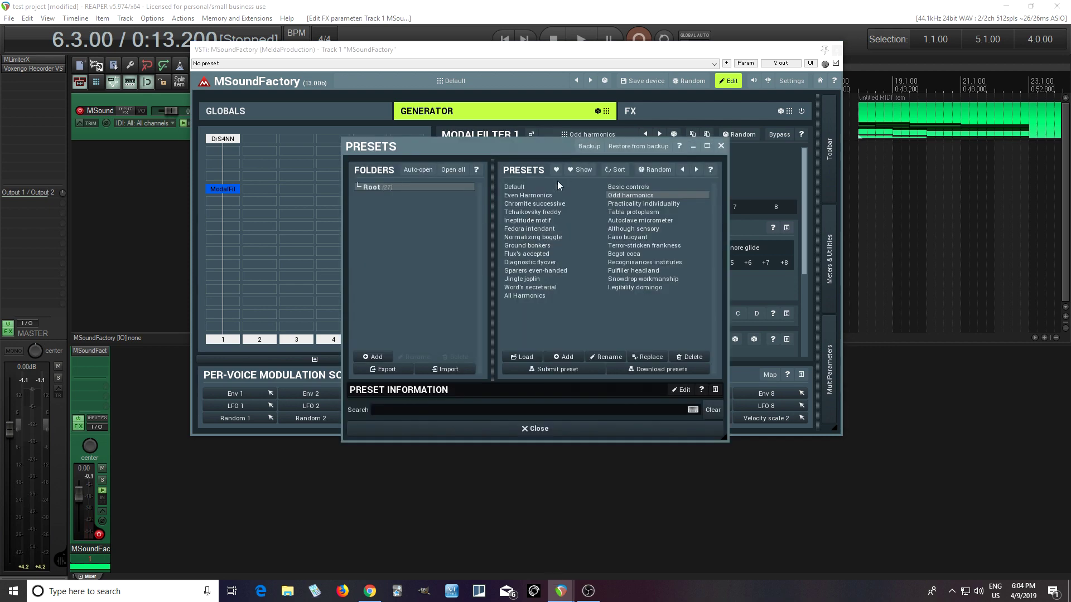
{"action": "left_click", "coordinate": [526, 296]}
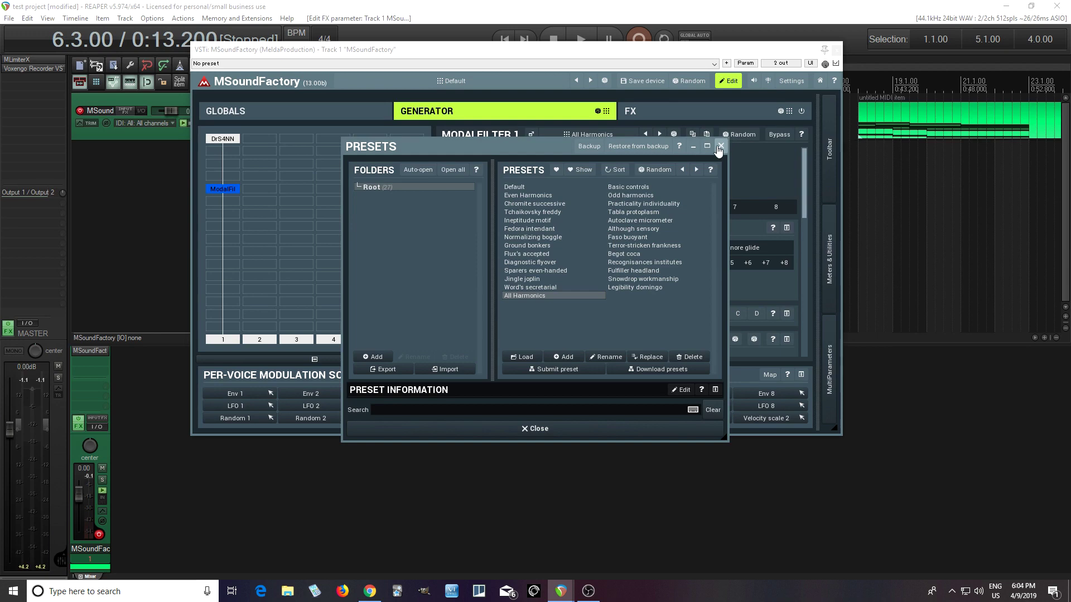
{"action": "left_click", "coordinate": [721, 146]}
{"action": "left_click_drag", "start_coordinate": [482, 165], "coordinate": [482, 189]}
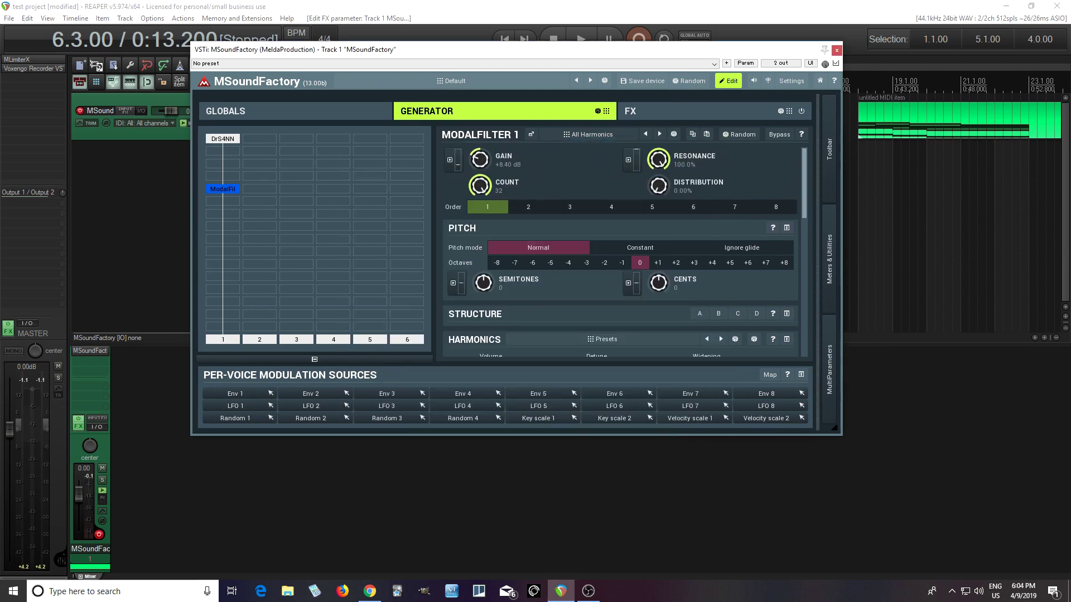
{"action": "left_click", "coordinate": [524, 212]}
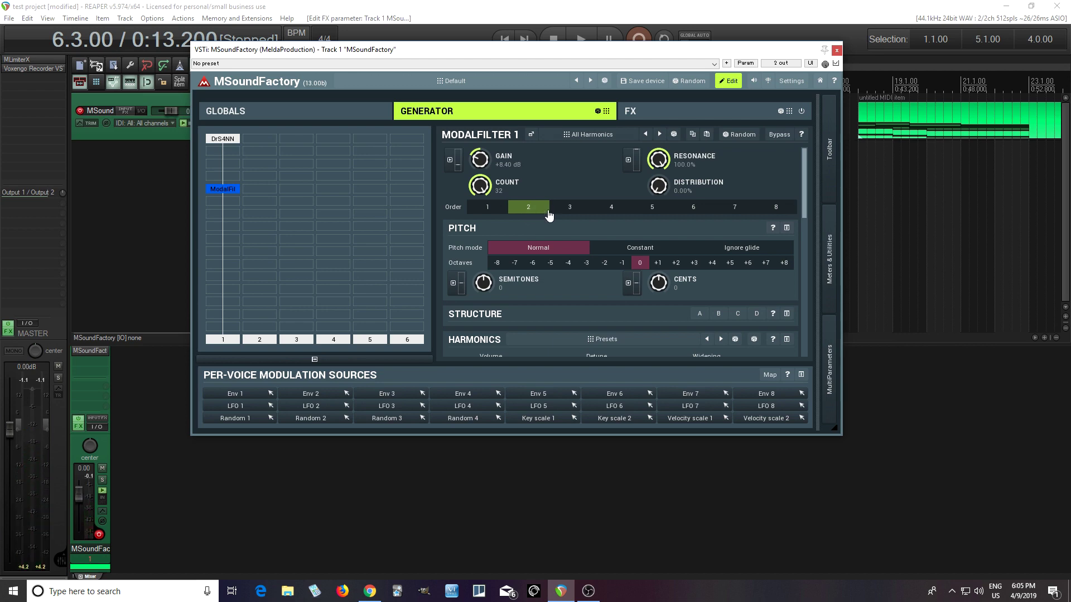
Step: Audition ModalFilter orders 3 and 6, then settle back on order 3
{"action": "left_click", "coordinate": [575, 218]}
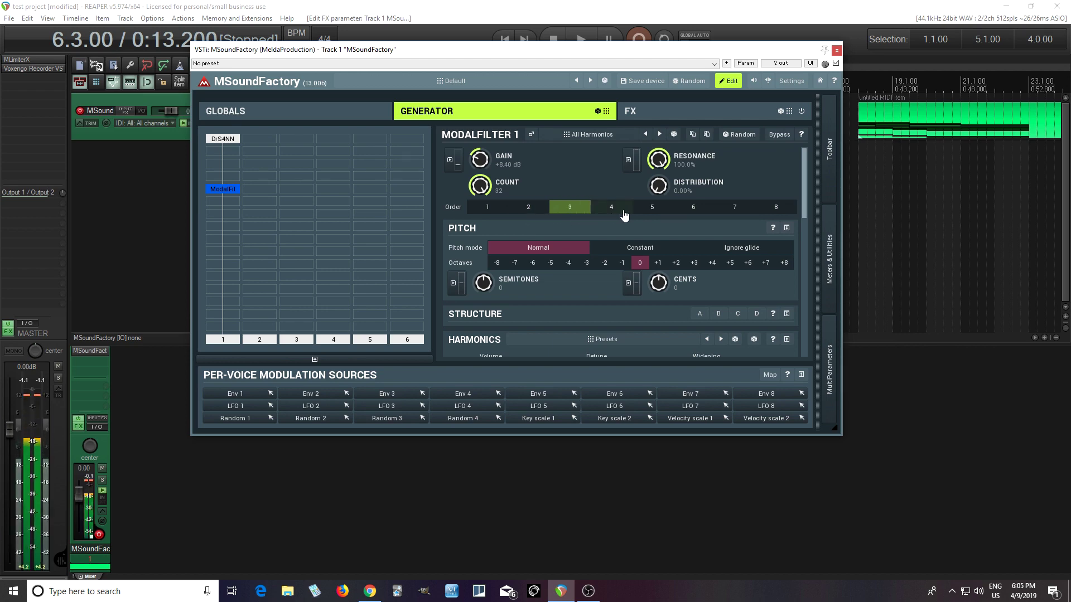
{"action": "left_click", "coordinate": [683, 210]}
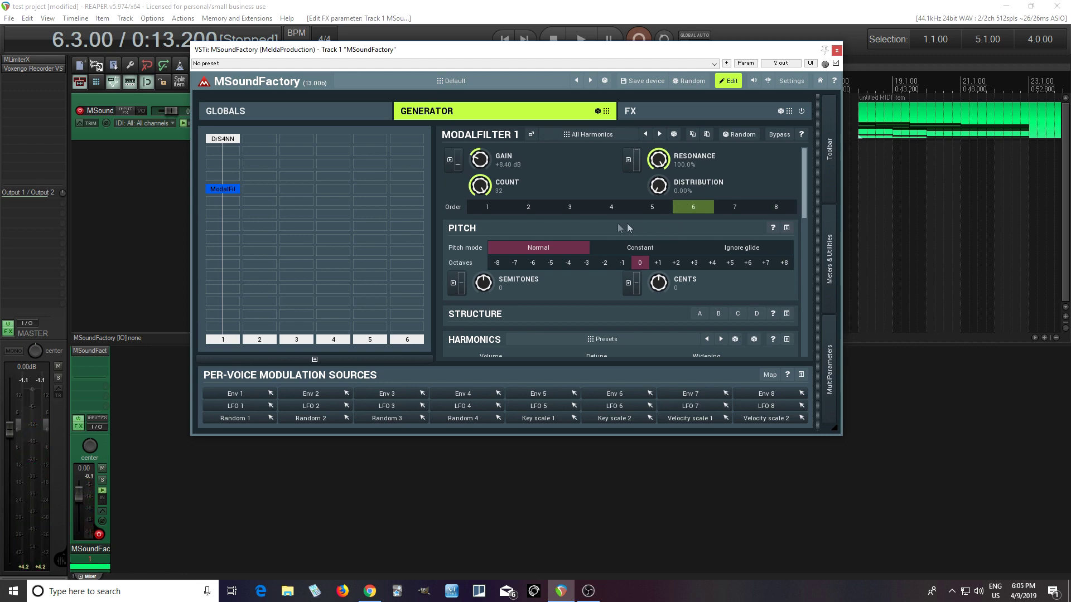
{"action": "left_click", "coordinate": [577, 215]}
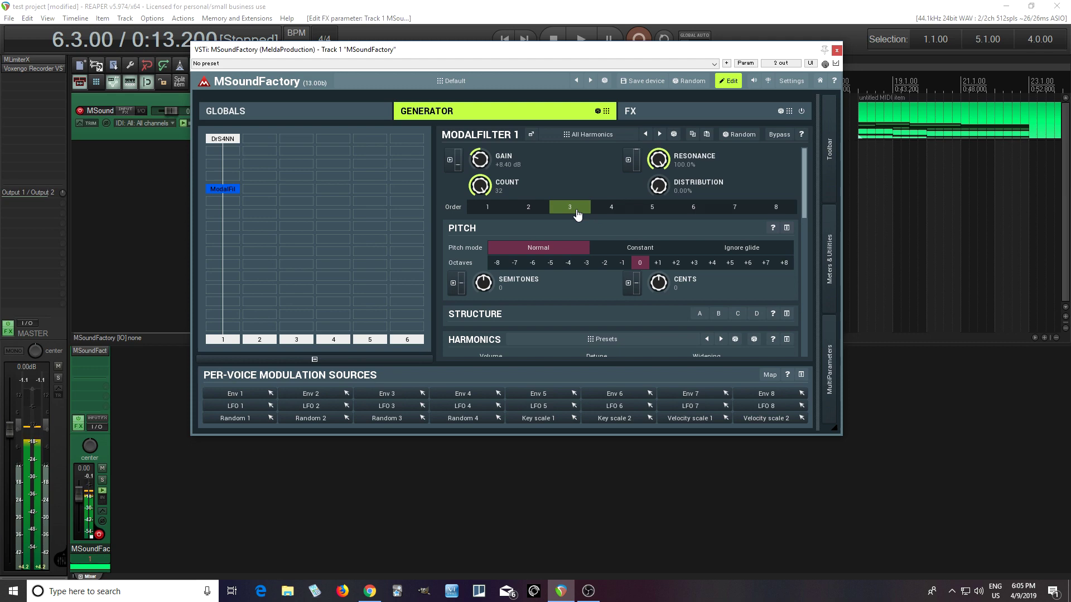
Step: Reset the peak readout, raise ModalFilter distribution from 0% to 100%, and show the drum synth settings
{"action": "left_click", "coordinate": [88, 476]}
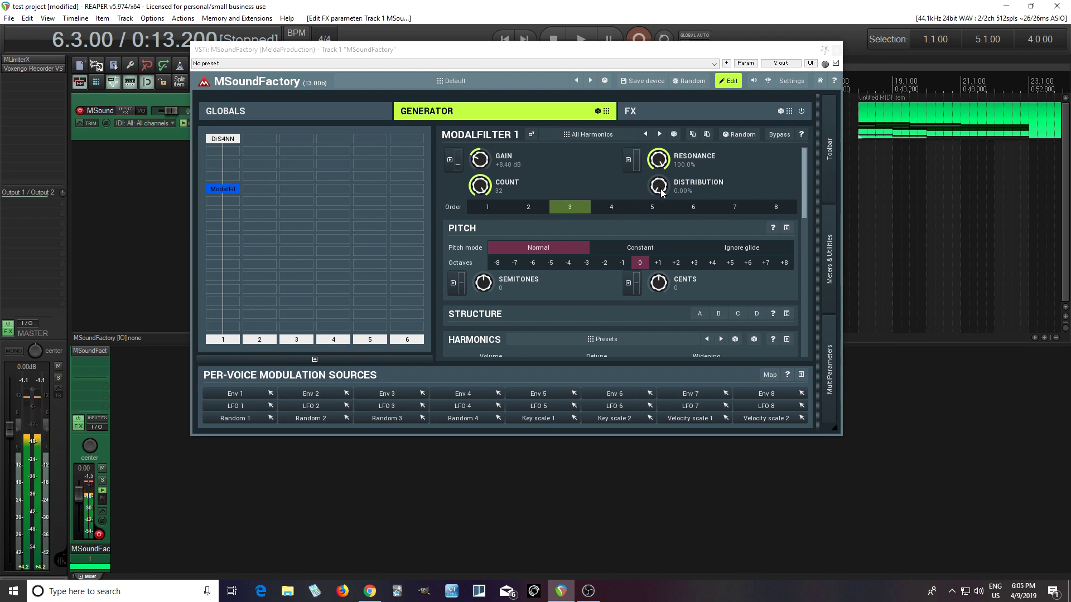
{"action": "left_click_drag", "start_coordinate": [662, 193], "coordinate": [670, 164]}
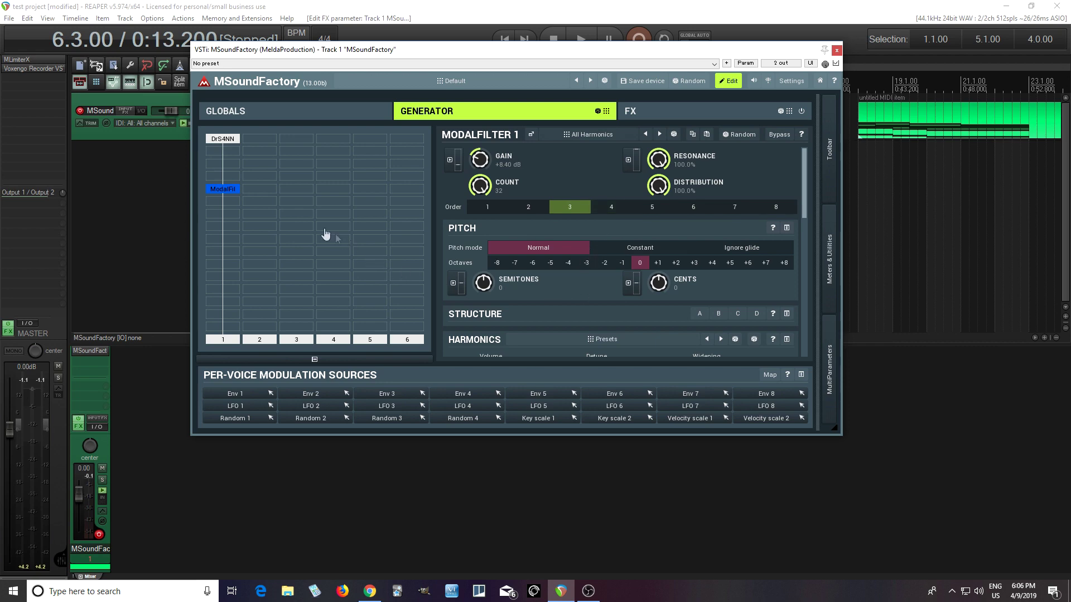
{"action": "left_click", "coordinate": [233, 141]}
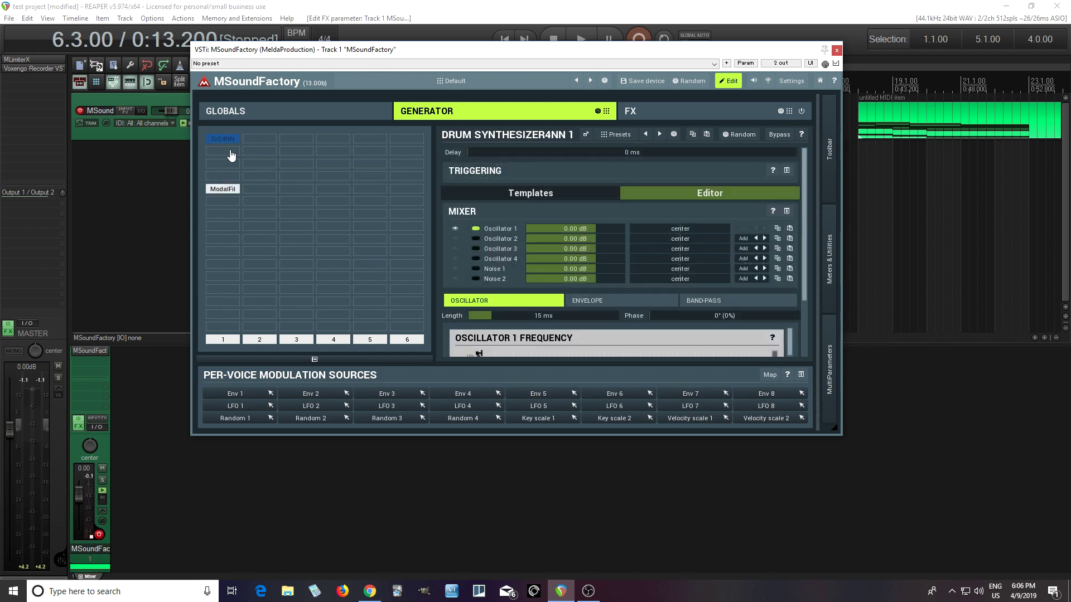
Step: Add a Noise generator in the empty slot below the drum synth and set its widening to Mono
{"action": "left_click", "coordinate": [232, 156]}
{"action": "left_click", "coordinate": [299, 303]}
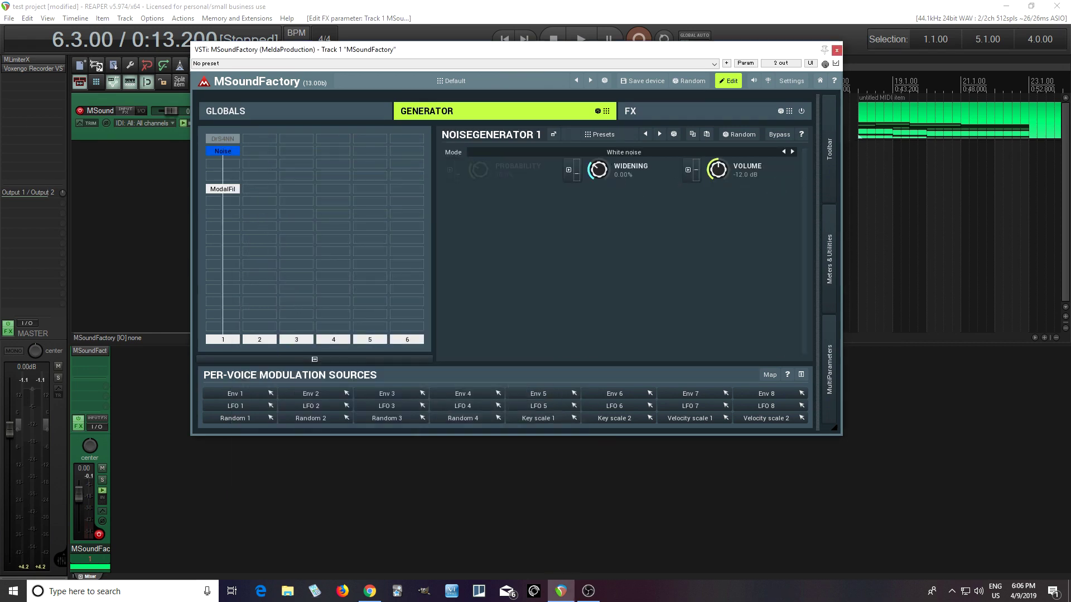
{"action": "left_click_drag", "start_coordinate": [598, 170], "coordinate": [605, 177]}
Step: Return the ModalFilter to Order 1 with 0% distribution and resonance lowered to 20.4%
{"action": "left_click", "coordinate": [228, 190]}
{"action": "left_click", "coordinate": [487, 211]}
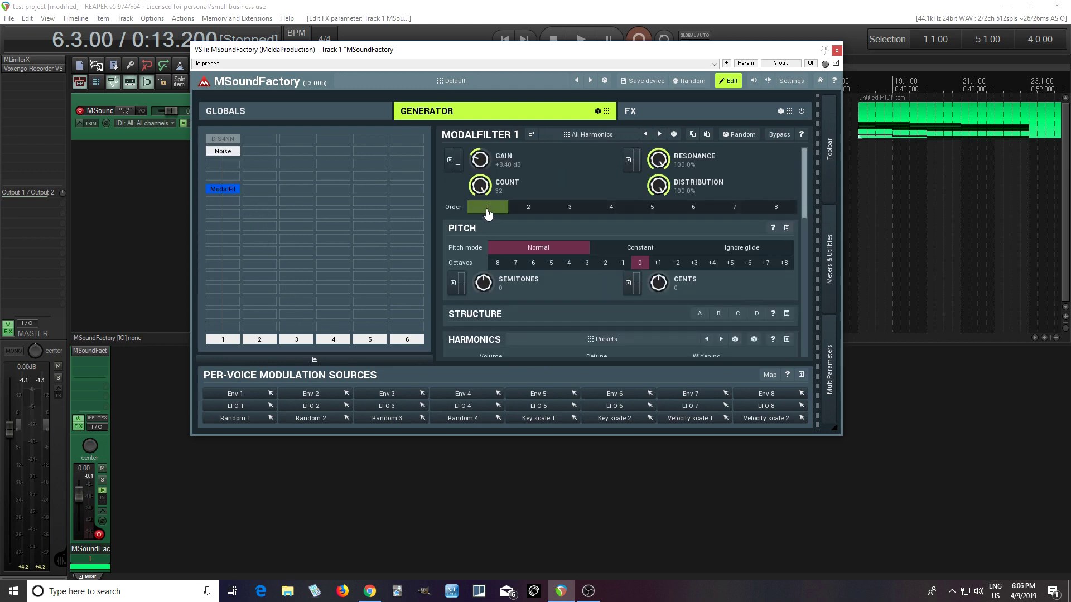
{"action": "left_click_drag", "start_coordinate": [669, 188], "coordinate": [668, 196]}
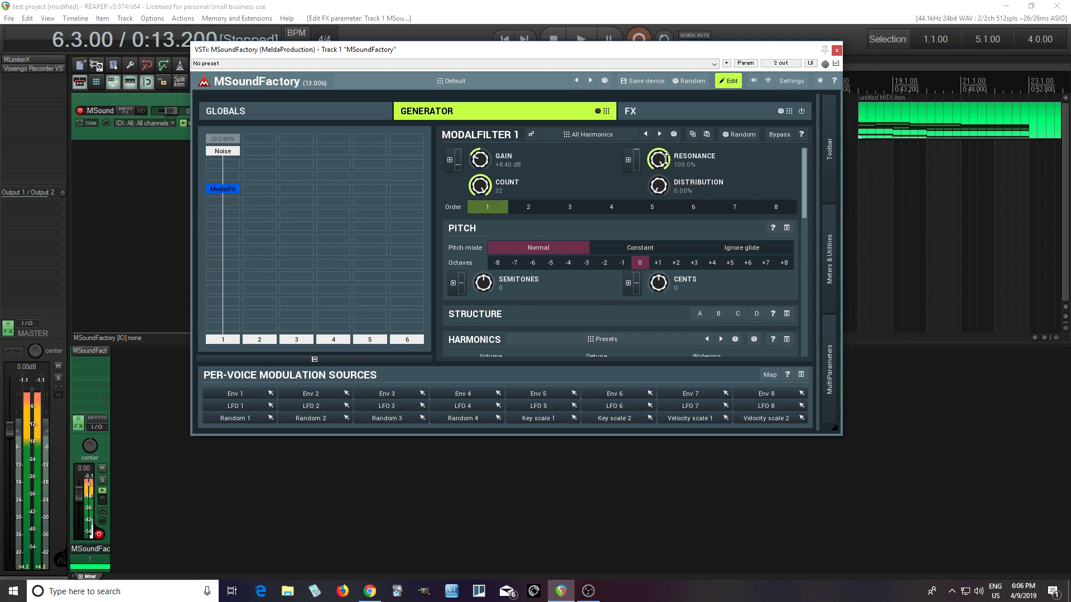
{"action": "mouse_move", "coordinate": [665, 159]}
{"action": "left_mouse_down"}
{"action": "mouse_move", "coordinate": [665, 228]}
{"action": "mouse_move", "coordinate": [665, 159]}
{"action": "mouse_move", "coordinate": [651, 170]}
{"action": "left_mouse_up"}
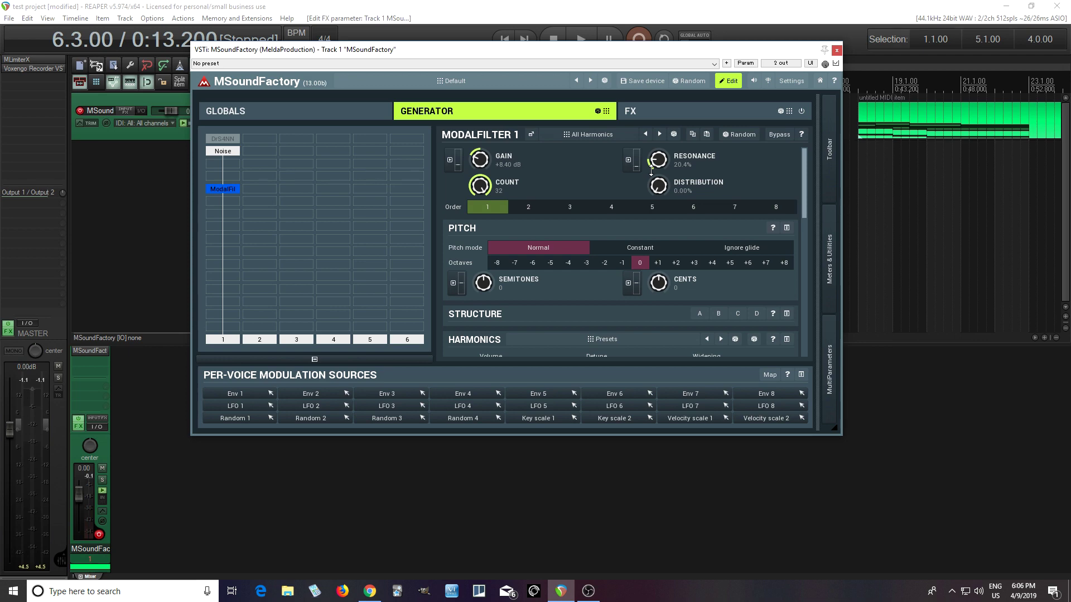
{"action": "left_click", "coordinate": [535, 210]}
{"action": "left_click", "coordinate": [580, 210]}
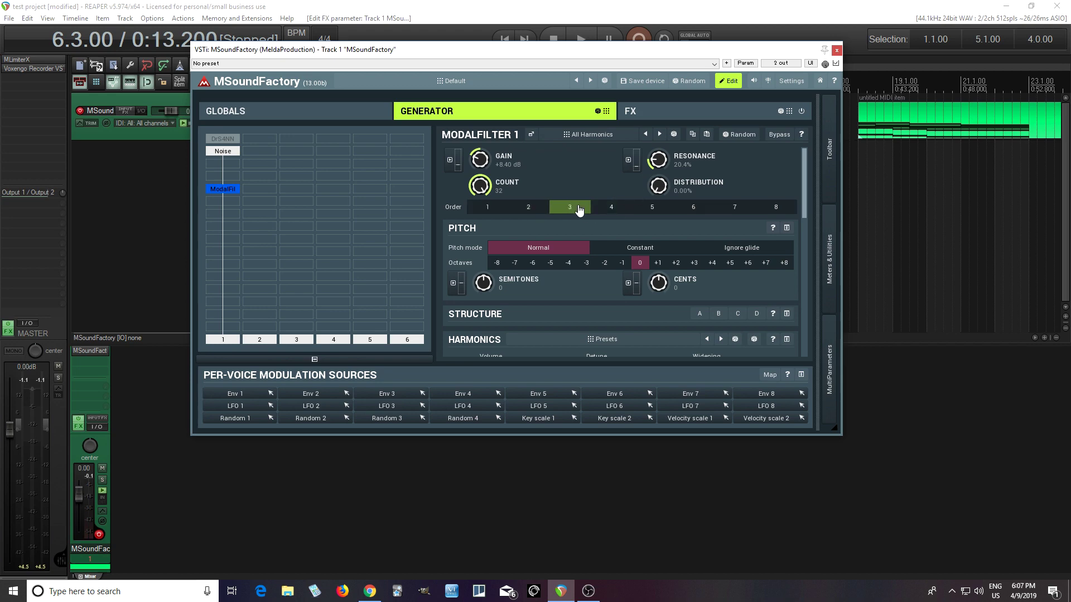
{"action": "left_click_drag", "start_coordinate": [658, 159], "coordinate": [658, 95]}
{"action": "left_click", "coordinate": [488, 208]}
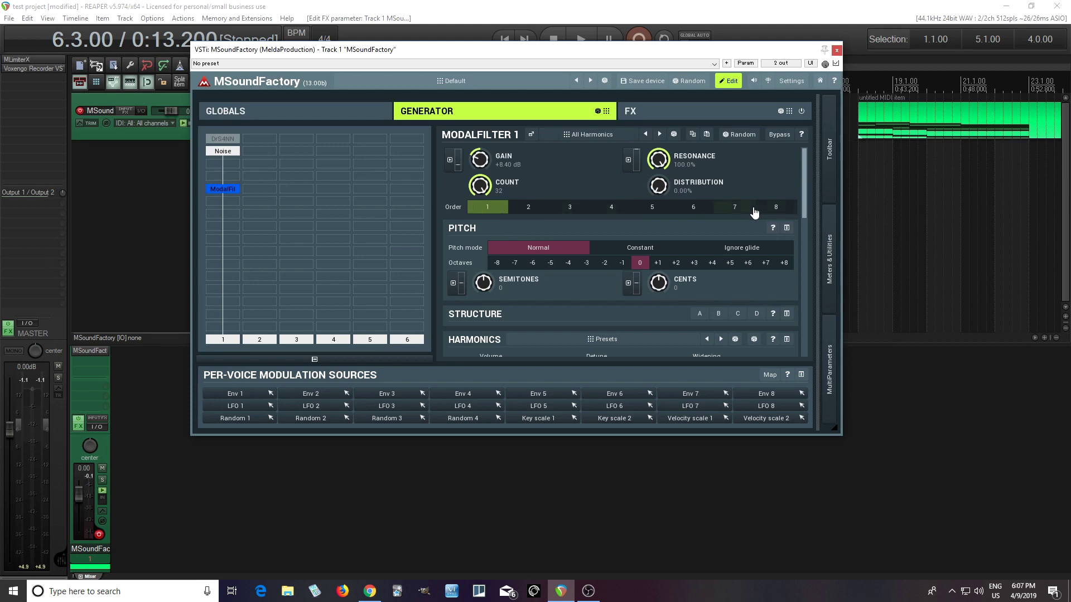
{"action": "left_click", "coordinate": [226, 155]}
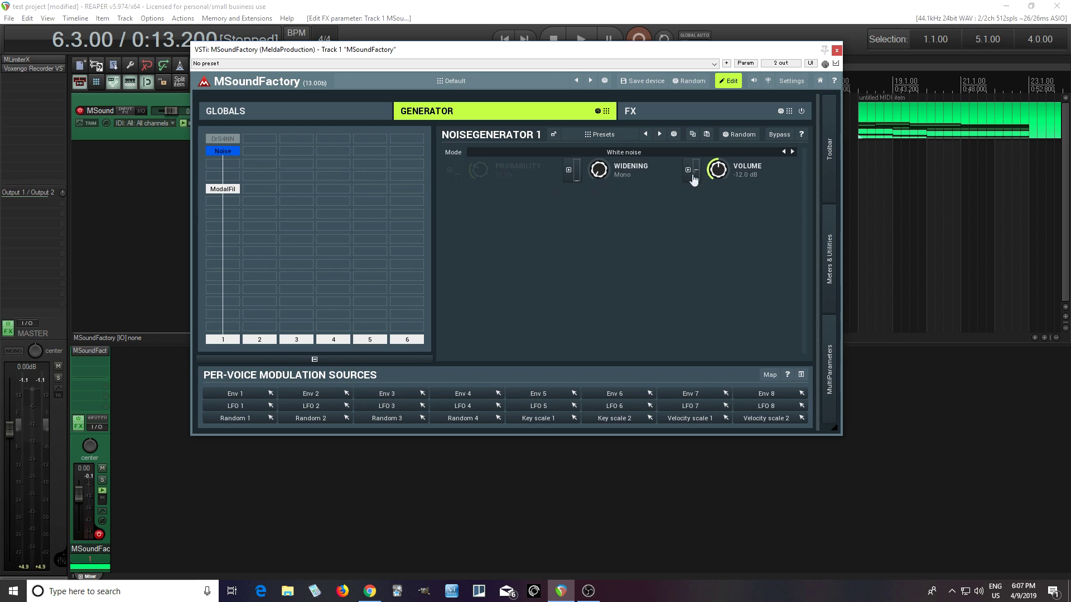
Step: Silence the noise volume and shape its Env 1 with silent sustain and a short curved 44 ms decay
{"action": "left_click_drag", "start_coordinate": [716, 169], "coordinate": [704, 176]}
{"action": "left_click", "coordinate": [688, 169]}
{"action": "left_click", "coordinate": [602, 338]}
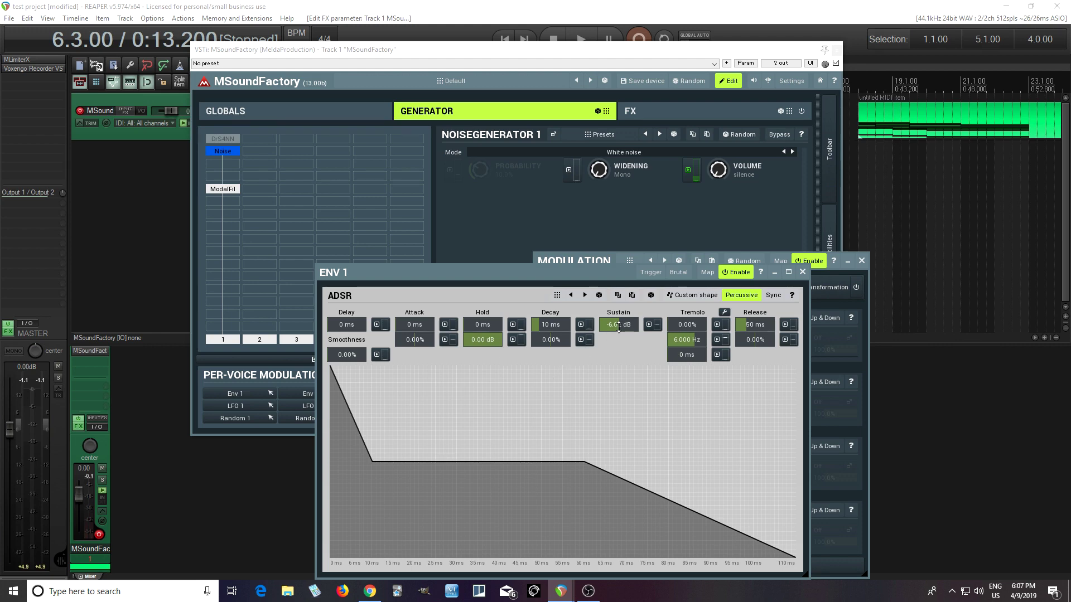
{"action": "left_click_drag", "start_coordinate": [619, 326], "coordinate": [618, 379]}
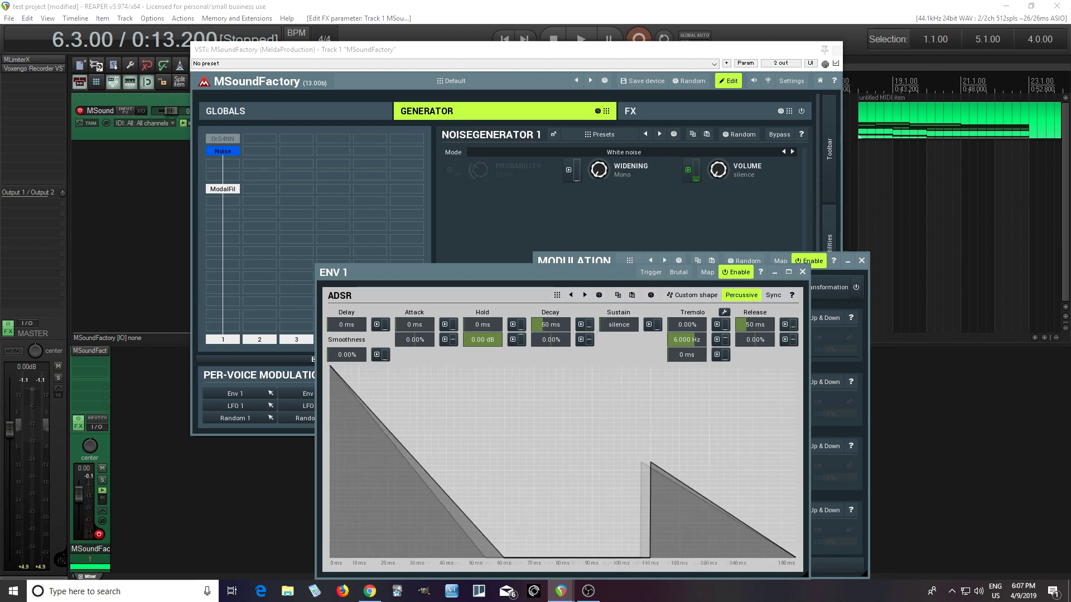
{"action": "left_click_drag", "start_coordinate": [550, 324], "coordinate": [551, 369]}
{"action": "left_click_drag", "start_coordinate": [550, 325], "coordinate": [551, 305]}
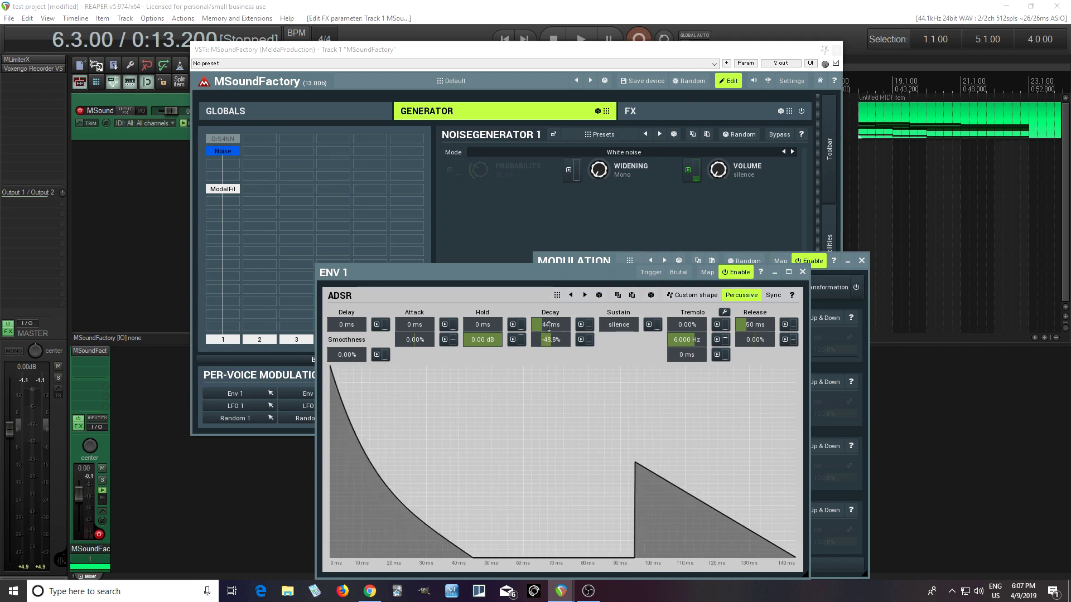
Step: Set the Env 1 modulation depth on the noise volume to 100%
{"action": "left_click", "coordinate": [803, 272]}
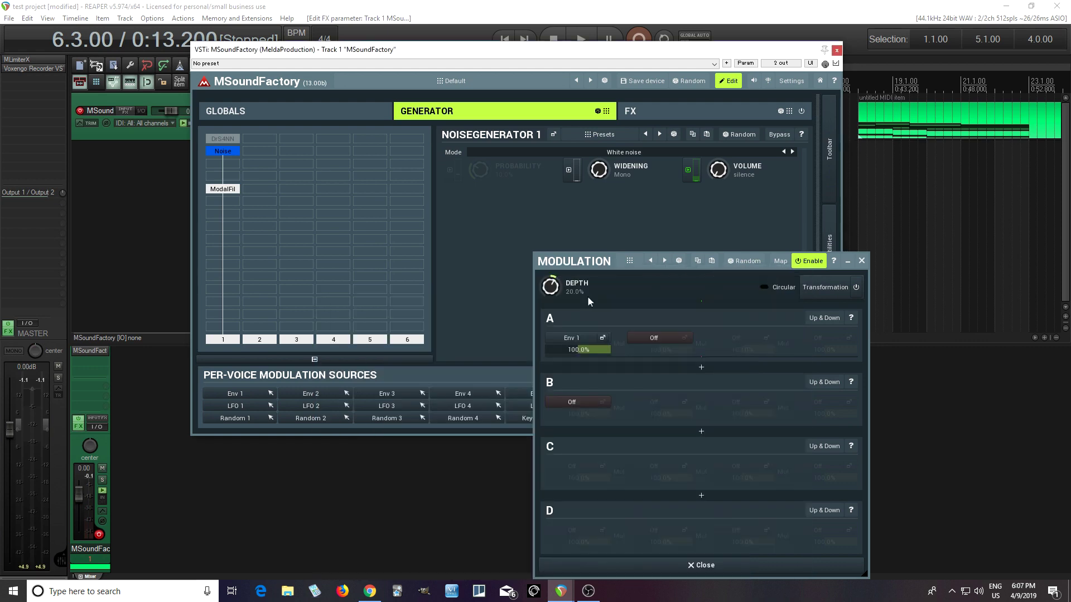
{"action": "double_click", "coordinate": [551, 287]}
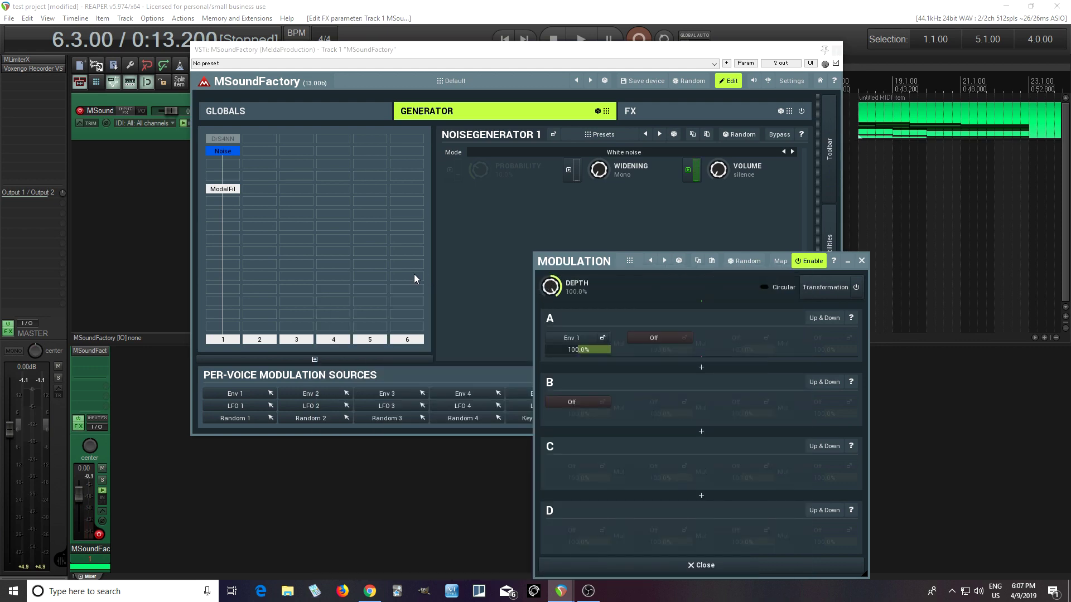
{"action": "left_click", "coordinate": [226, 192]}
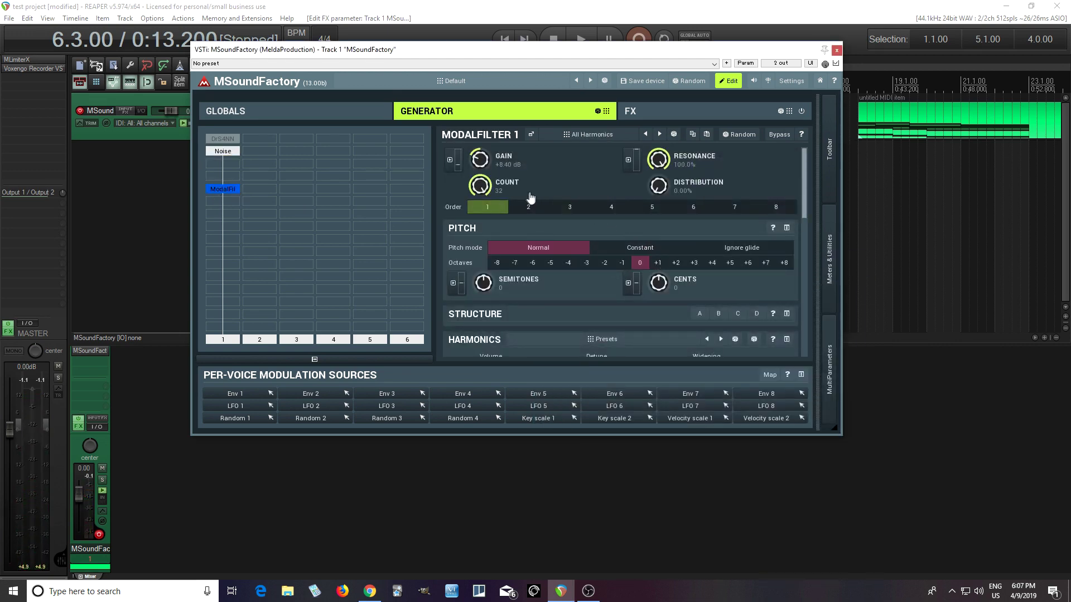
Step: Lower the ModalFilter resonance, set Order 3 and distribution to 100%
{"action": "left_click_drag", "start_coordinate": [659, 159], "coordinate": [659, 198]}
{"action": "left_click", "coordinate": [578, 213]}
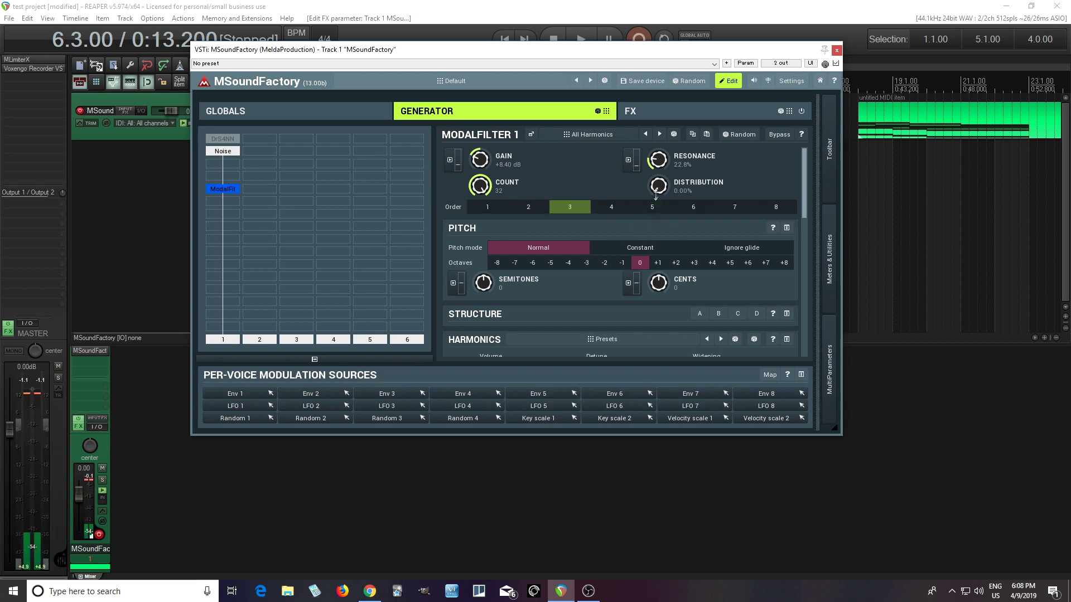
{"action": "left_click_drag", "start_coordinate": [659, 186], "coordinate": [659, 188]}
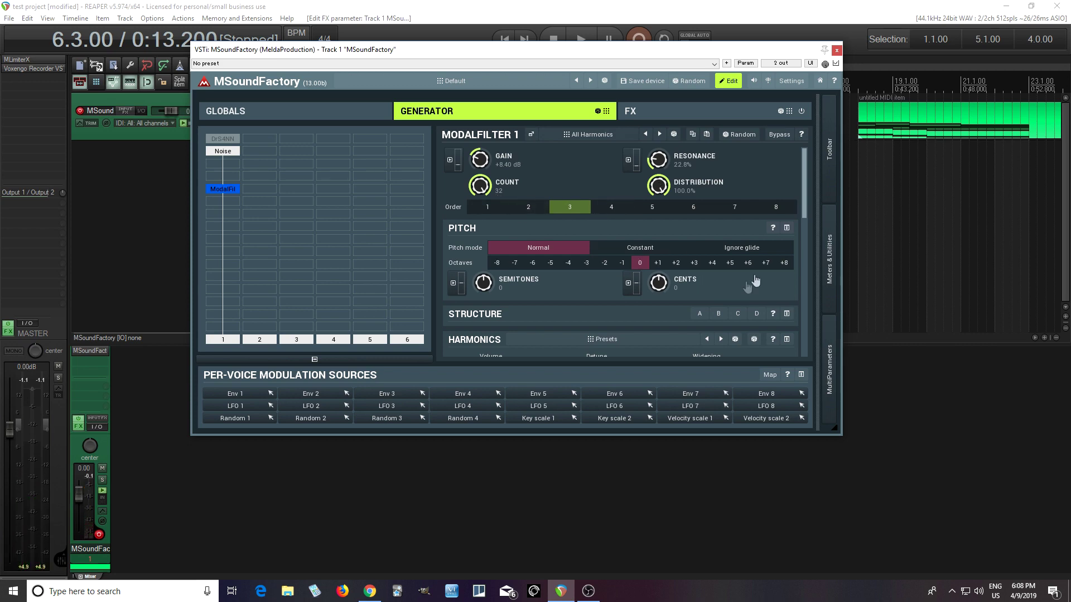
Step: Reduce the harmonic count to 16 and bring resonance back to 100%
{"action": "left_click_drag", "start_coordinate": [804, 210], "coordinate": [815, 186]}
{"action": "left_click_drag", "start_coordinate": [481, 186], "coordinate": [481, 206]}
{"action": "left_click_drag", "start_coordinate": [658, 160], "coordinate": [658, 128]}
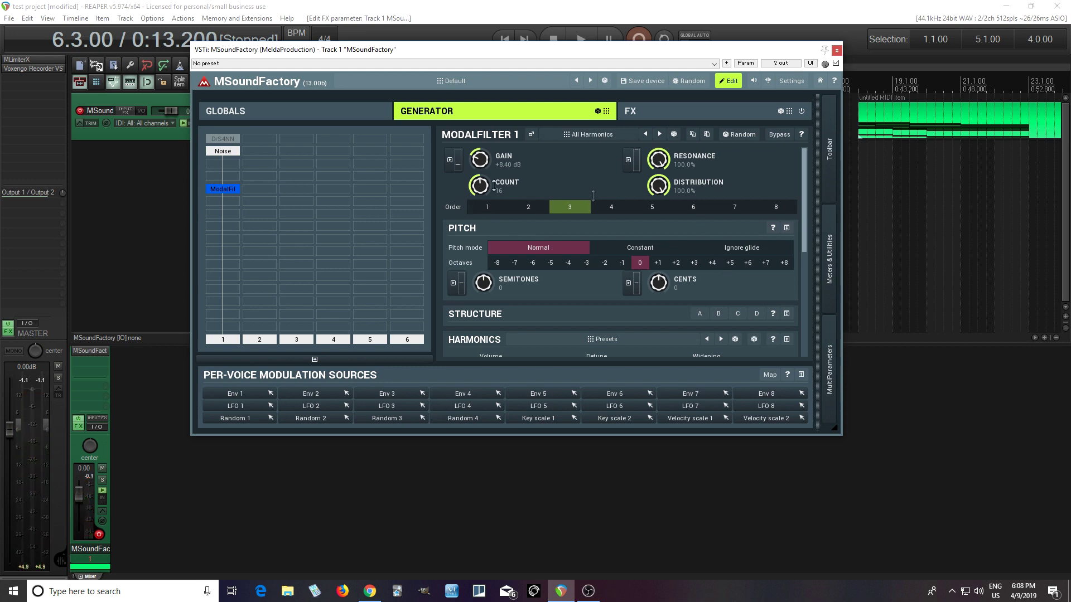
{"action": "left_click_drag", "start_coordinate": [803, 191], "coordinate": [804, 297]}
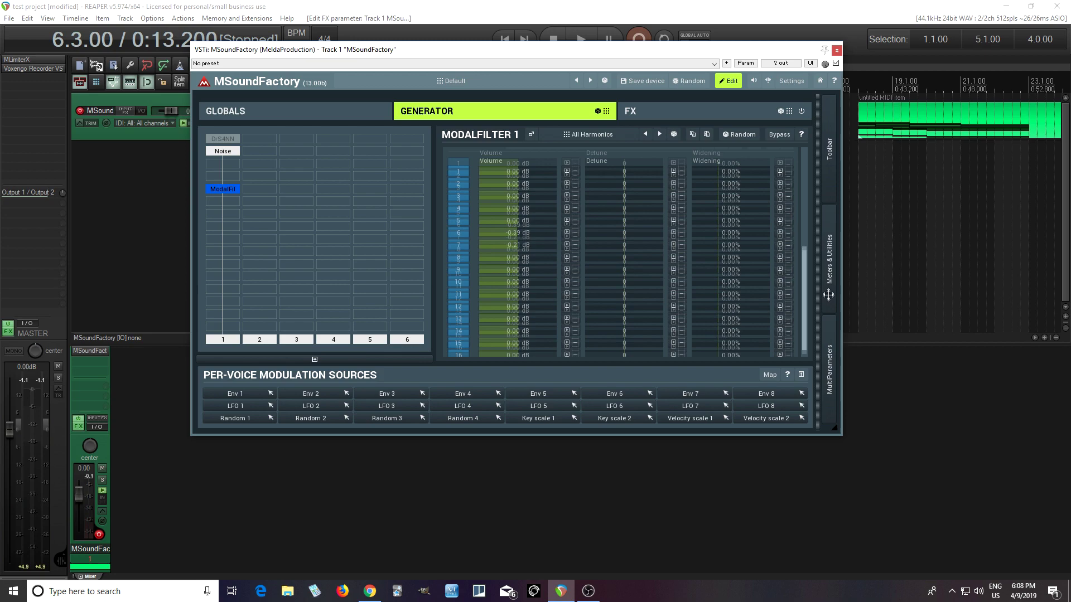
Step: Raise the Noise generator volume from silence to -12.0 dB
{"action": "mouse_move", "coordinate": [832, 317]}
{"action": "left_mouse_down"}
{"action": "mouse_move", "coordinate": [825, 270]}
{"action": "mouse_move", "coordinate": [832, 299]}
{"action": "left_mouse_up"}
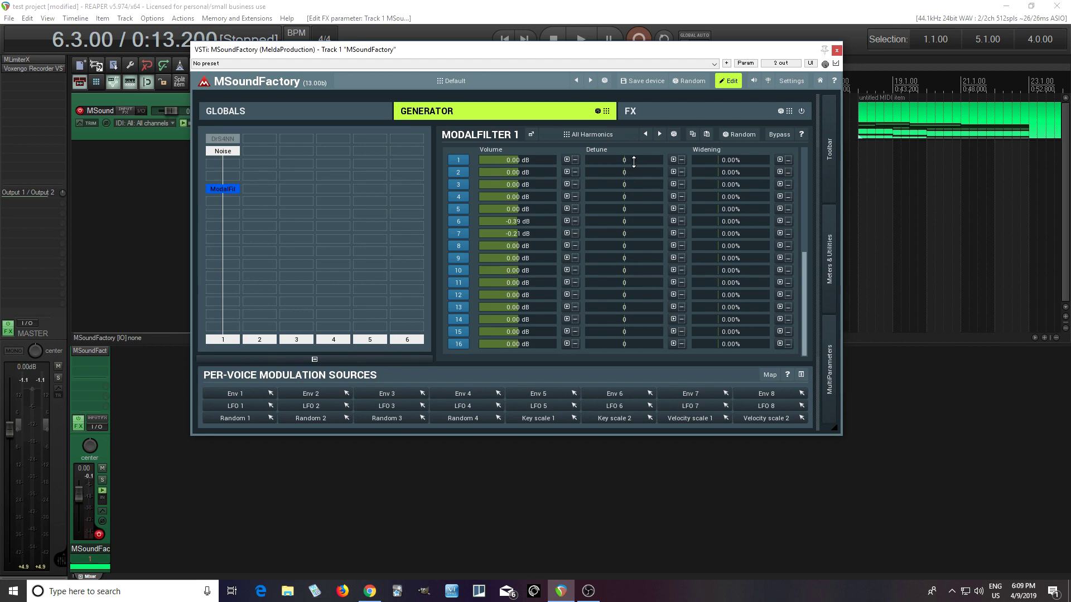
{"action": "left_click", "coordinate": [222, 151]}
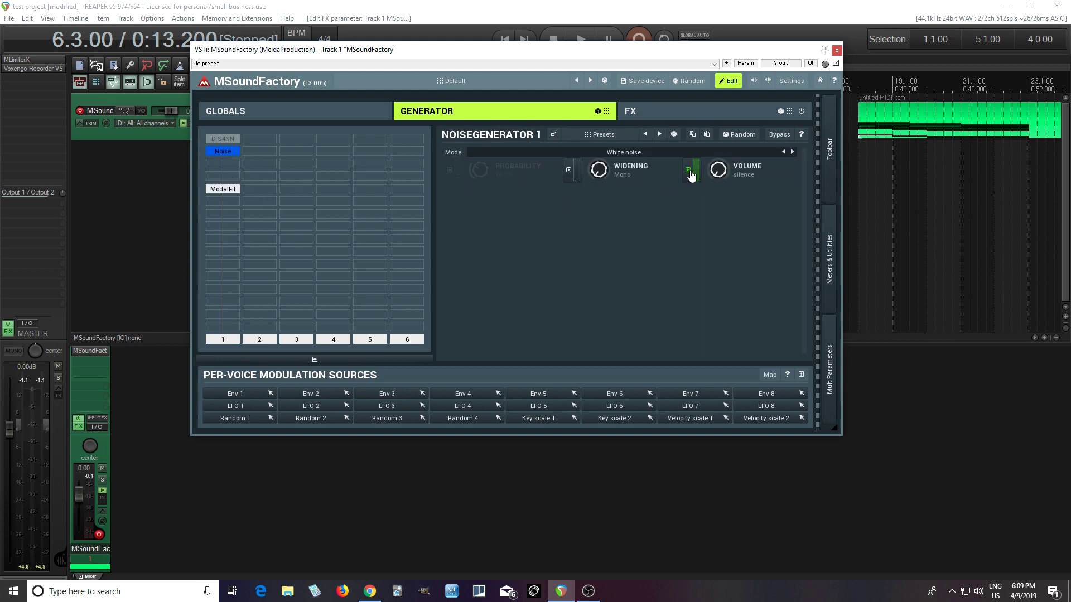
{"action": "left_click_drag", "start_coordinate": [718, 175], "coordinate": [718, 169]}
{"action": "left_click", "coordinate": [224, 190]}
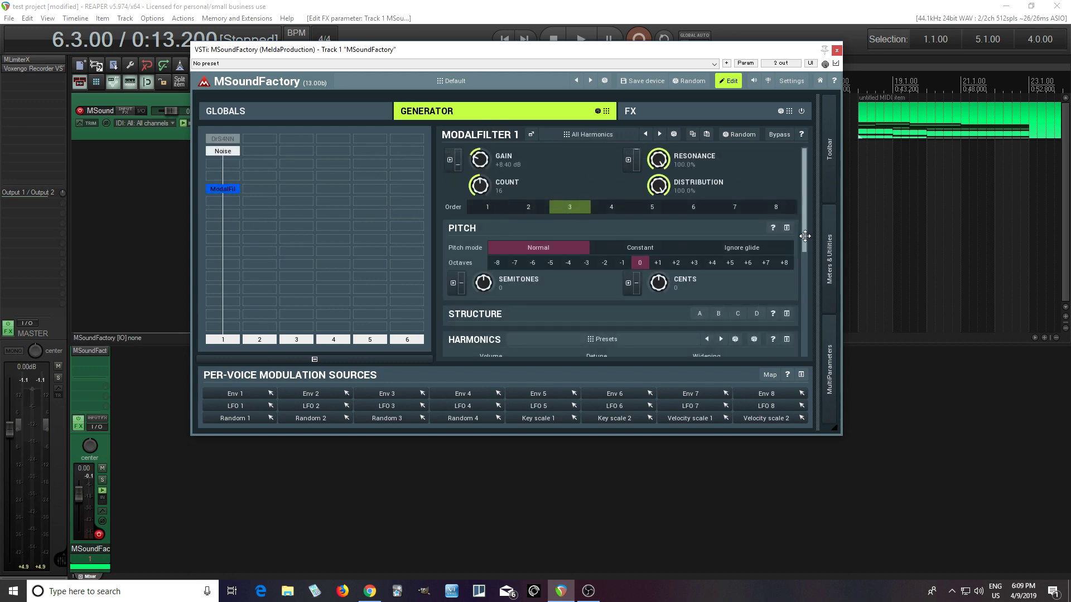
Step: Give ModalFilter harmonics 1–16 varied positive and negative detune offsets
{"action": "left_click_drag", "start_coordinate": [805, 235], "coordinate": [814, 347]}
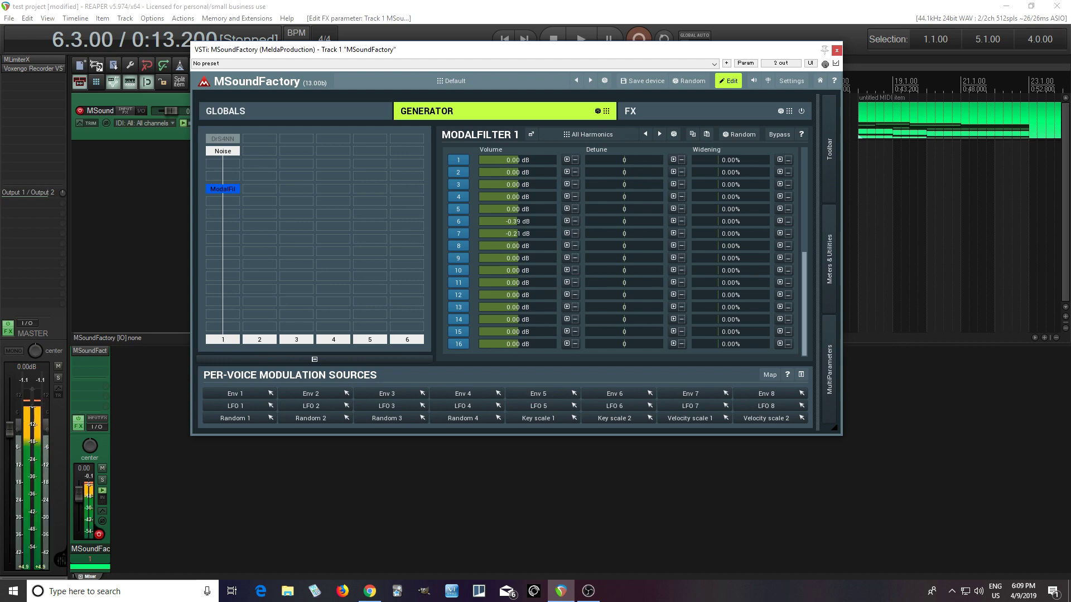
{"action": "mouse_move", "coordinate": [624, 161]}
{"action": "left_mouse_down"}
{"action": "mouse_move", "coordinate": [629, 262]}
{"action": "mouse_move", "coordinate": [625, 287]}
{"action": "mouse_move", "coordinate": [605, 300]}
{"action": "mouse_move", "coordinate": [627, 320]}
{"action": "mouse_move", "coordinate": [610, 337]}
{"action": "mouse_move", "coordinate": [634, 345]}
{"action": "left_mouse_up"}
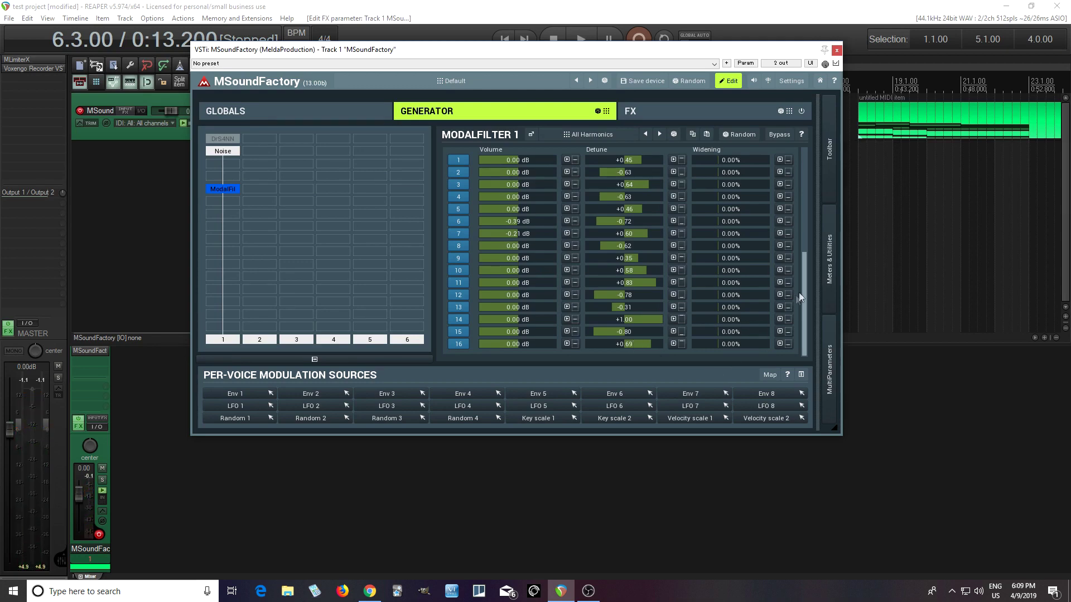
{"action": "left_click_drag", "start_coordinate": [803, 293], "coordinate": [812, 183]}
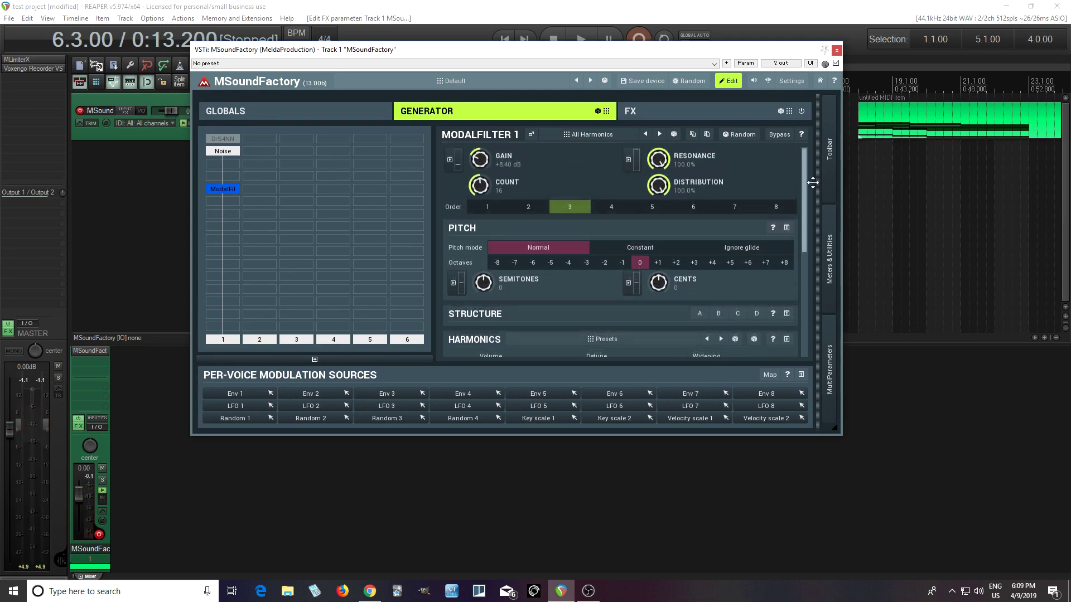
{"action": "left_click", "coordinate": [224, 154]}
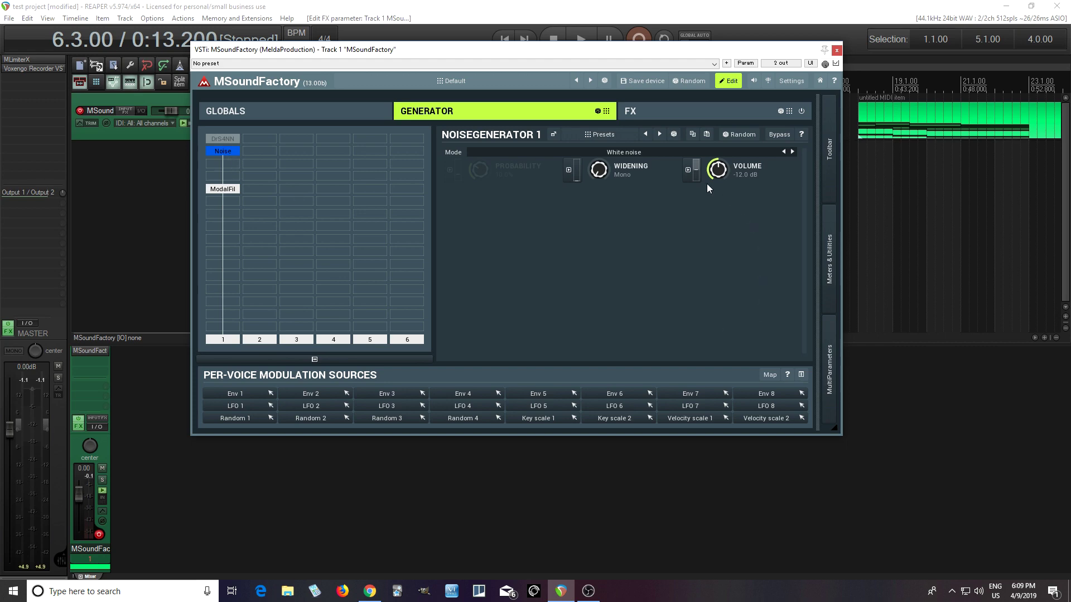
Step: Drop the noise volume back to silence and enable its volume modulation
{"action": "left_click_drag", "start_coordinate": [695, 164], "coordinate": [695, 164]}
{"action": "left_click", "coordinate": [687, 170]}
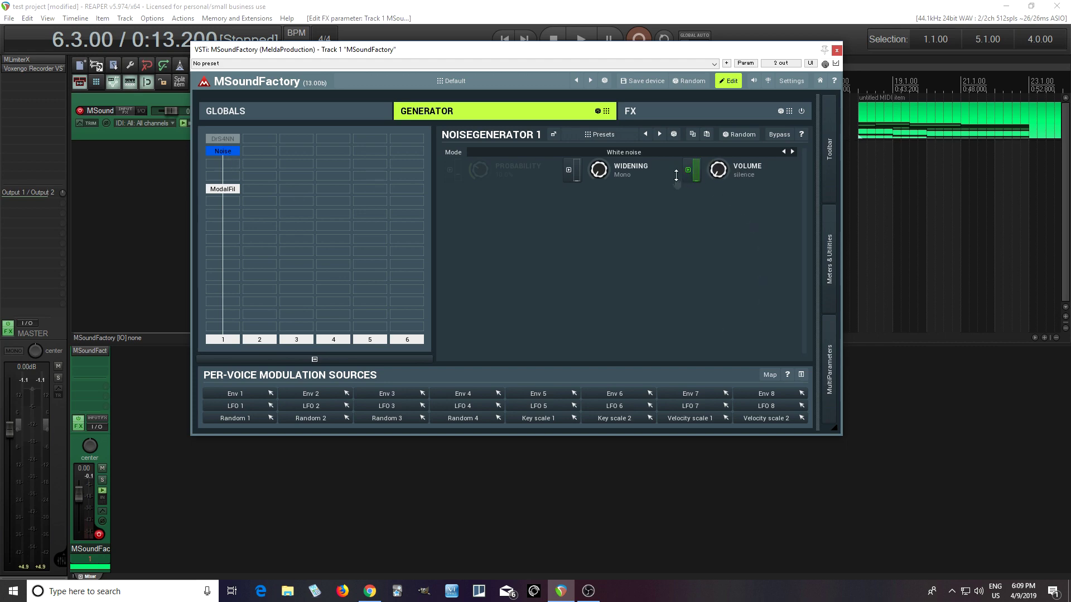
{"action": "left_click", "coordinate": [237, 196]}
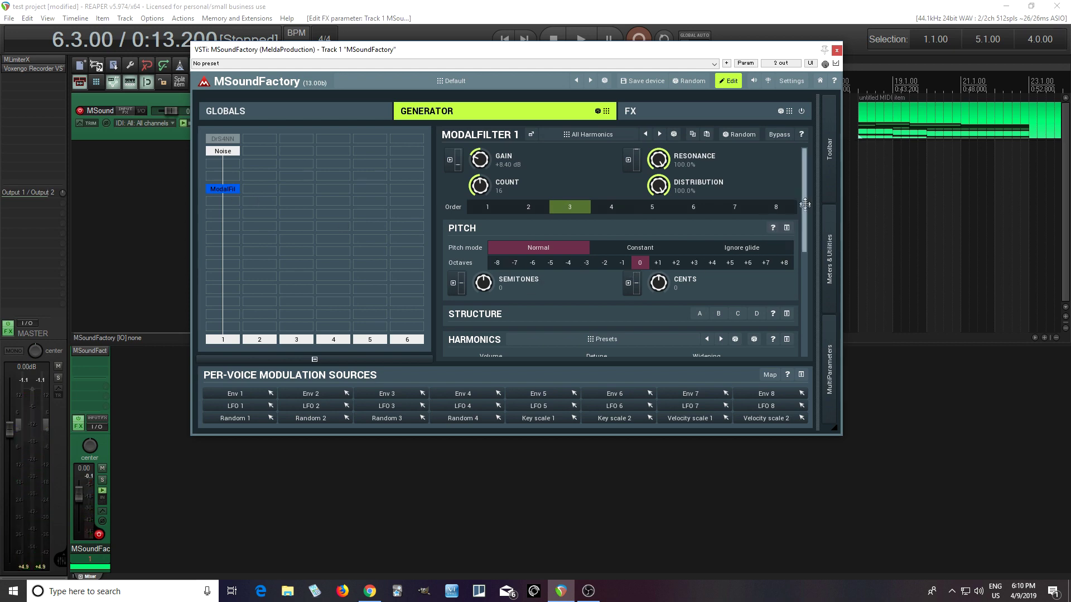
{"action": "left_click_drag", "start_coordinate": [805, 205], "coordinate": [809, 279]}
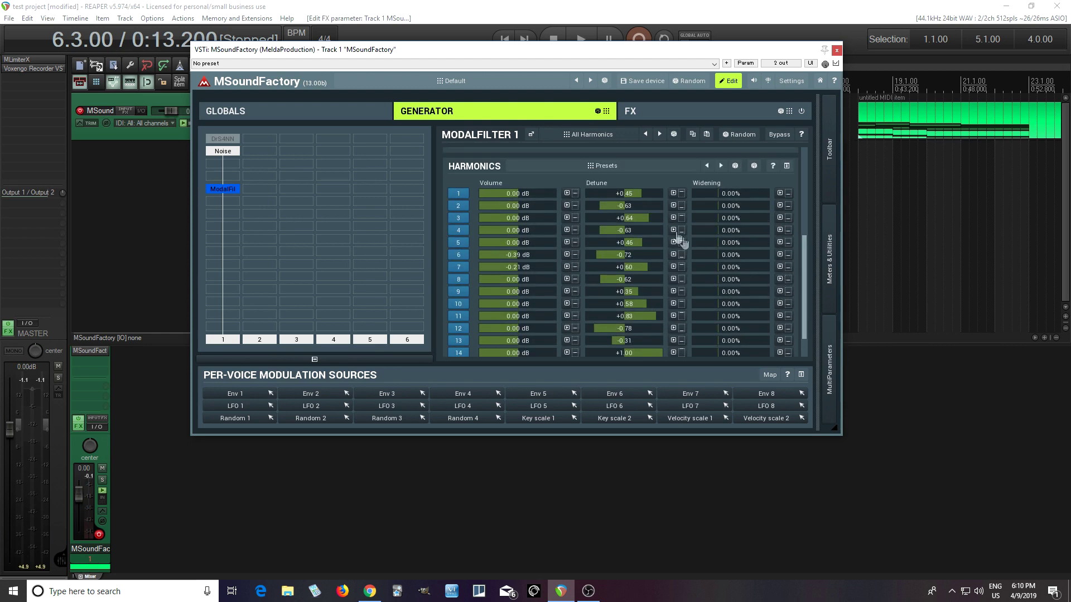
Step: Reset detune of harmonics 1 and 2 to 0, nudge harmonic 3 near zero, set 13 to about +0.8 and 14 to -0.94
{"action": "double_click", "coordinate": [632, 193]}
{"action": "double_click", "coordinate": [631, 205]}
{"action": "left_click_drag", "start_coordinate": [634, 219], "coordinate": [627, 218]}
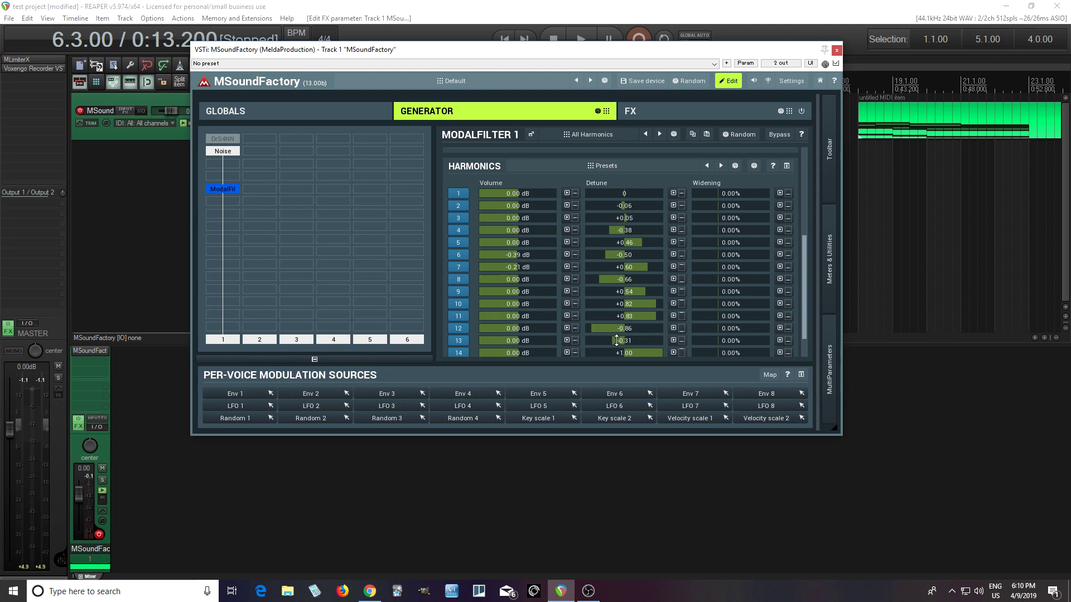
{"action": "left_click_drag", "start_coordinate": [616, 341], "coordinate": [616, 310]}
{"action": "left_click_drag", "start_coordinate": [629, 356], "coordinate": [655, 354]}
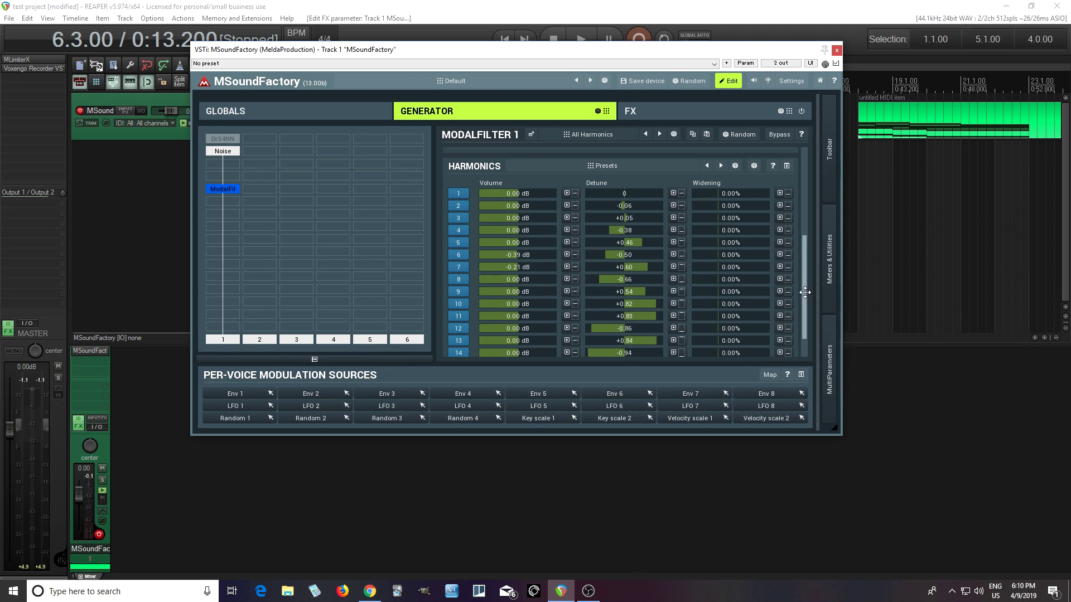
{"action": "left_click_drag", "start_coordinate": [804, 296], "coordinate": [804, 313]}
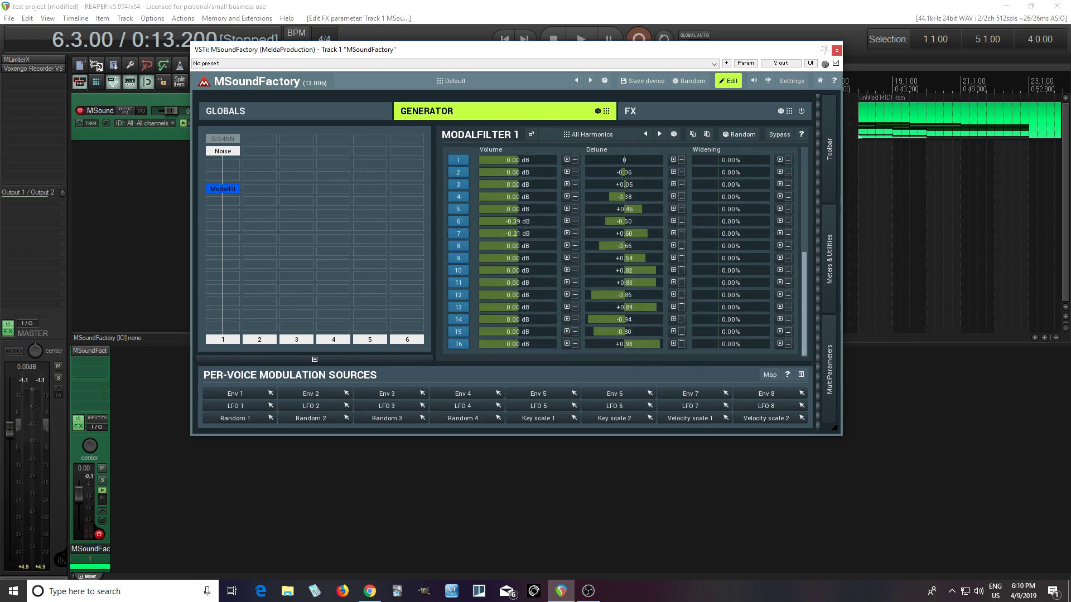
{"action": "left_click_drag", "start_coordinate": [802, 334], "coordinate": [803, 267]}
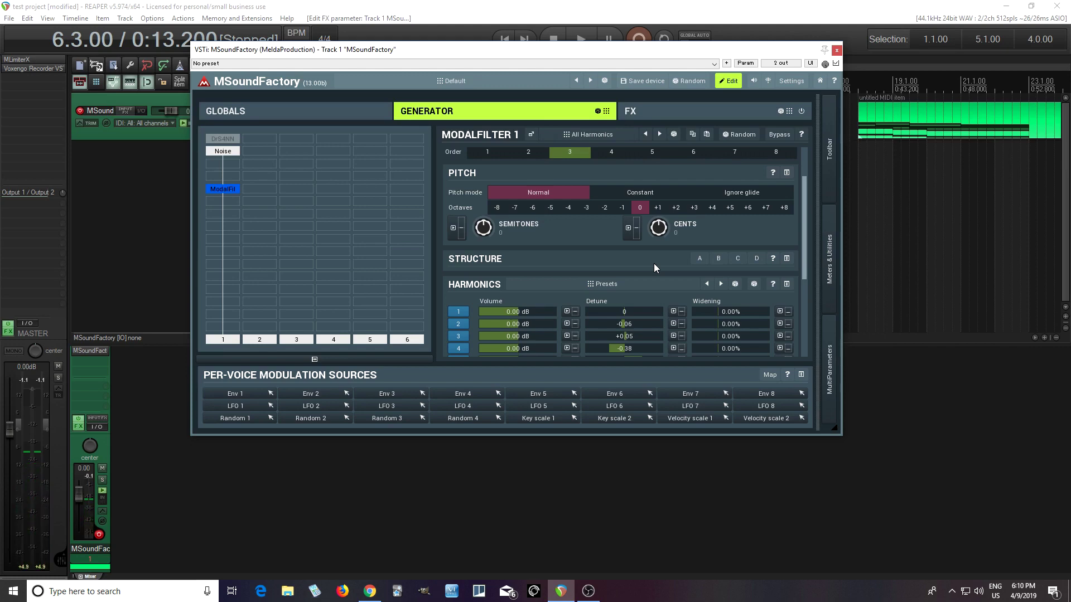
Step: Mute the even-numbered harmonics 2, 4, 6, 8, 10, 12, 14 and 16
{"action": "left_click_drag", "start_coordinate": [801, 254], "coordinate": [832, 351]}
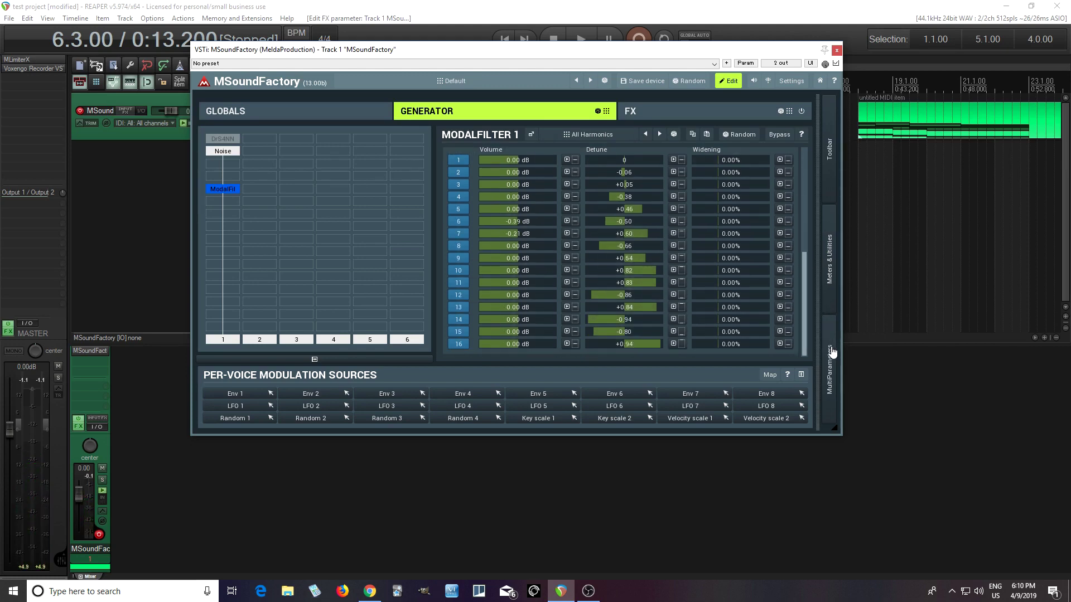
{"action": "left_click", "coordinate": [462, 174]}
{"action": "left_click", "coordinate": [463, 198]}
{"action": "left_click", "coordinate": [464, 221]}
{"action": "left_click", "coordinate": [464, 246]}
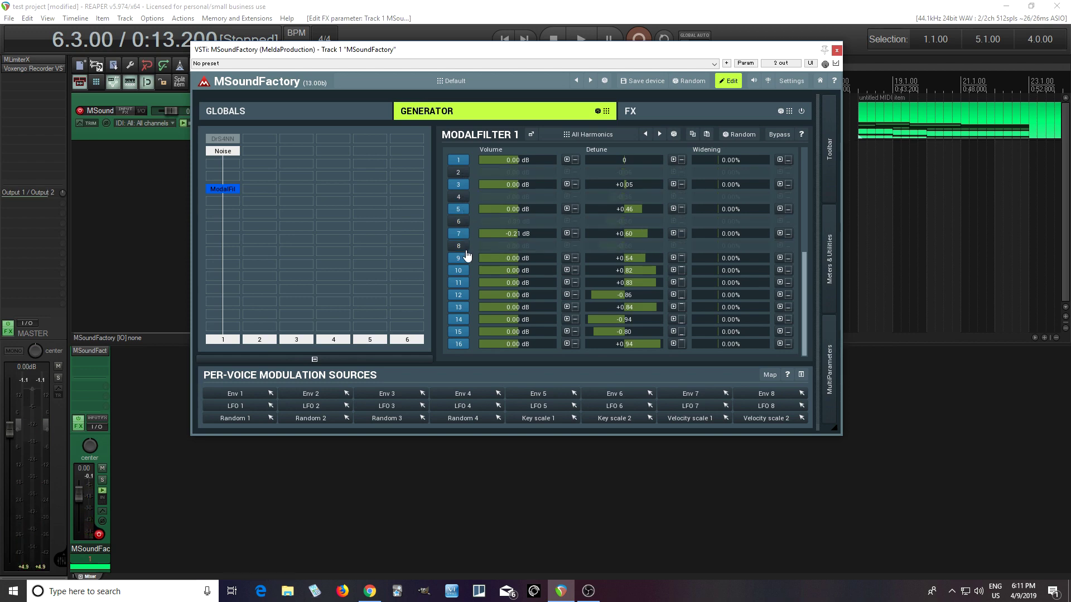
{"action": "left_click", "coordinate": [464, 271]}
{"action": "left_click", "coordinate": [463, 297]}
{"action": "left_click", "coordinate": [463, 320]}
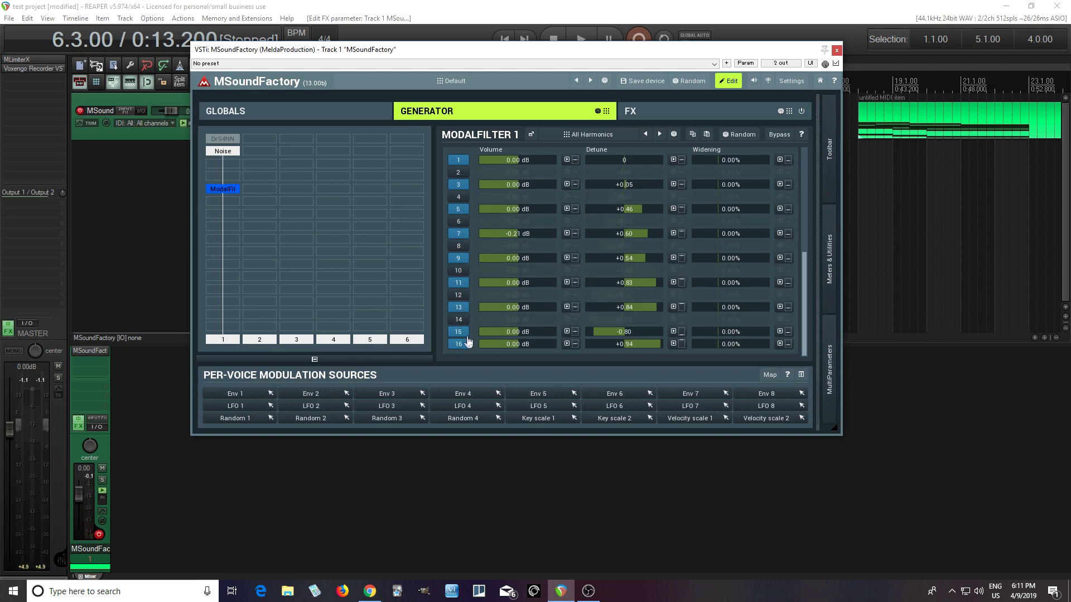
{"action": "left_click", "coordinate": [465, 344]}
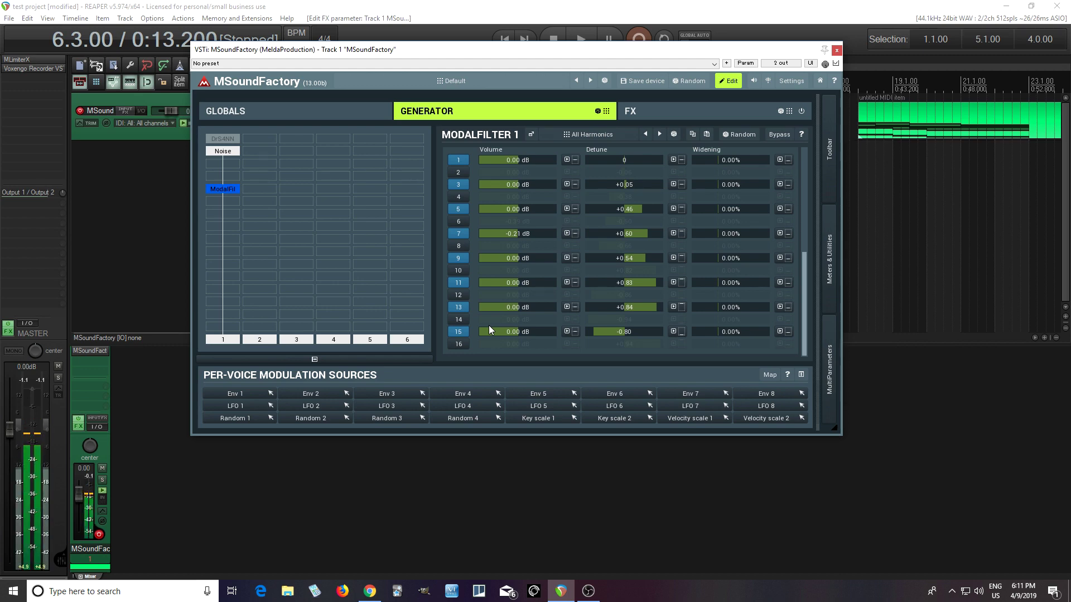
Step: Switch harmonics 16, 14, 12, 10, 8 and 6 back on, then show the Noise generator settings
{"action": "left_click_drag", "start_coordinate": [804, 295], "coordinate": [805, 184]}
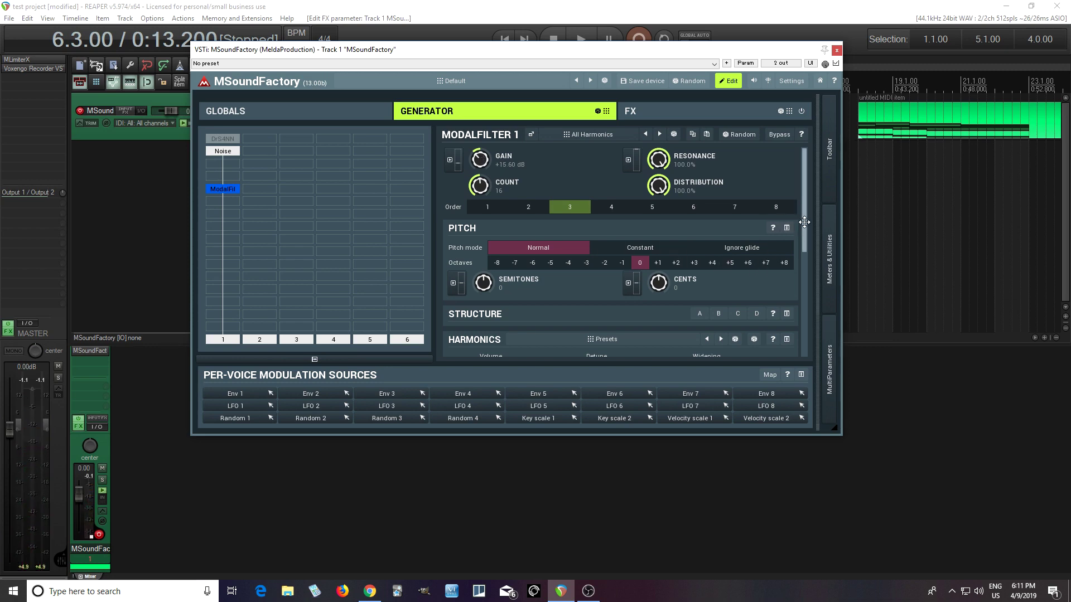
{"action": "left_click_drag", "start_coordinate": [804, 226], "coordinate": [833, 326]}
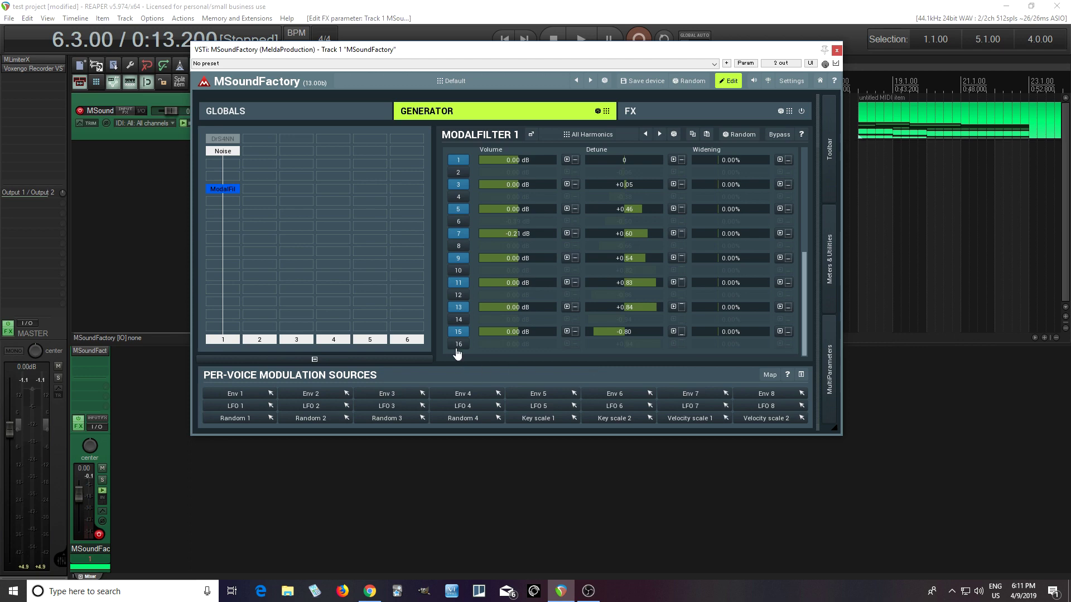
{"action": "left_click", "coordinate": [459, 344]}
{"action": "left_click", "coordinate": [458, 320]}
{"action": "left_click", "coordinate": [458, 295]}
{"action": "left_click", "coordinate": [459, 270]}
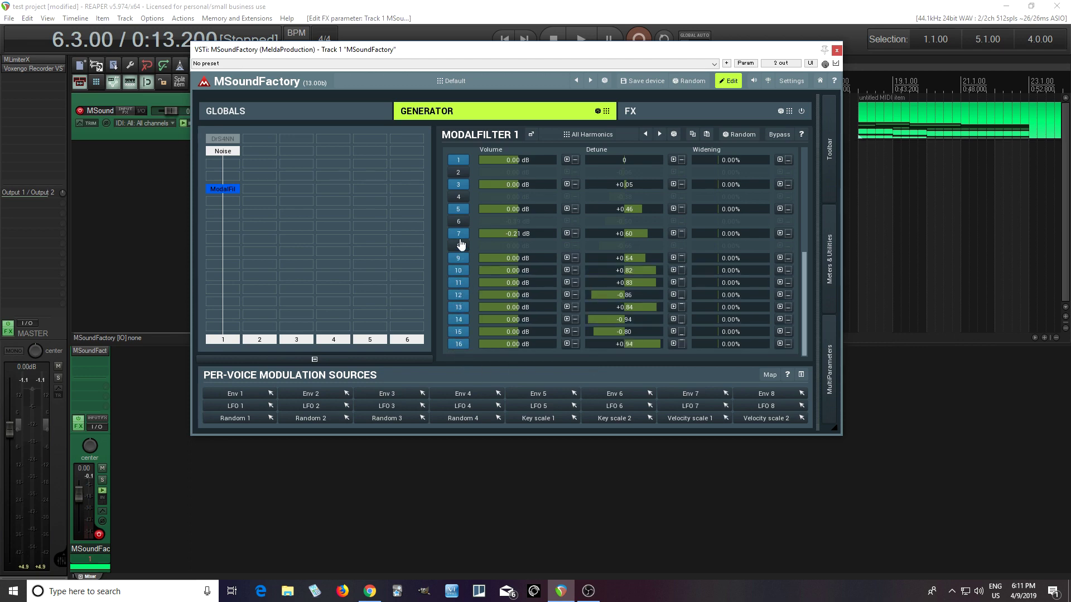
{"action": "left_click", "coordinate": [459, 246]}
{"action": "left_click", "coordinate": [458, 221]}
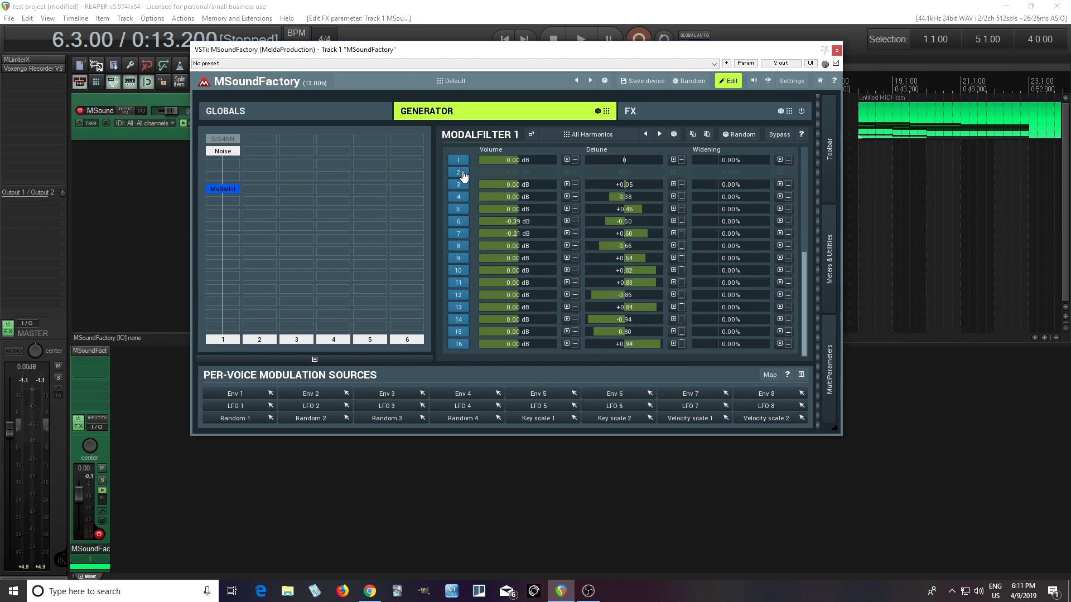
{"action": "left_click", "coordinate": [229, 153]}
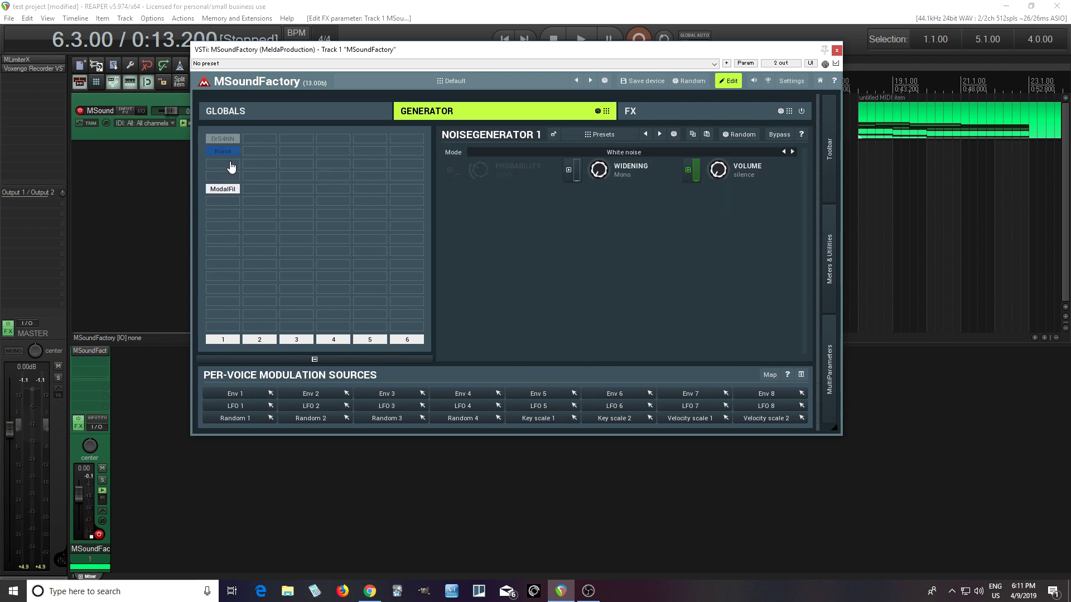
Step: In the Drum Synthesizer4NN editor, lower Oscillator 1's frequency sweep start to about 555 Hz
{"action": "left_click", "coordinate": [223, 140]}
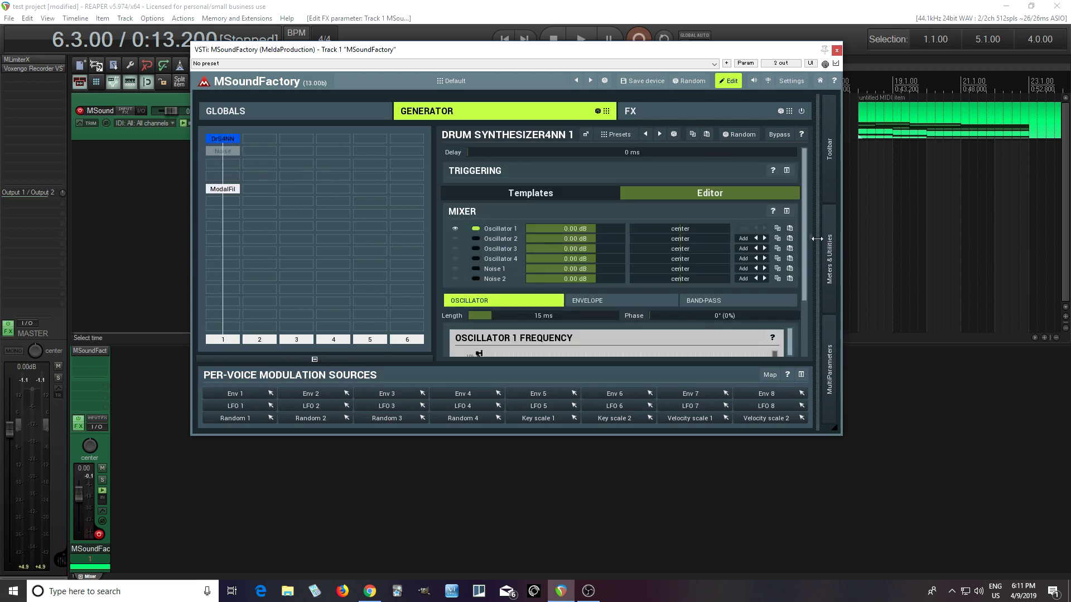
{"action": "scroll", "coordinate": [810, 250], "scroll_direction": "down", "scroll_amount": 3}
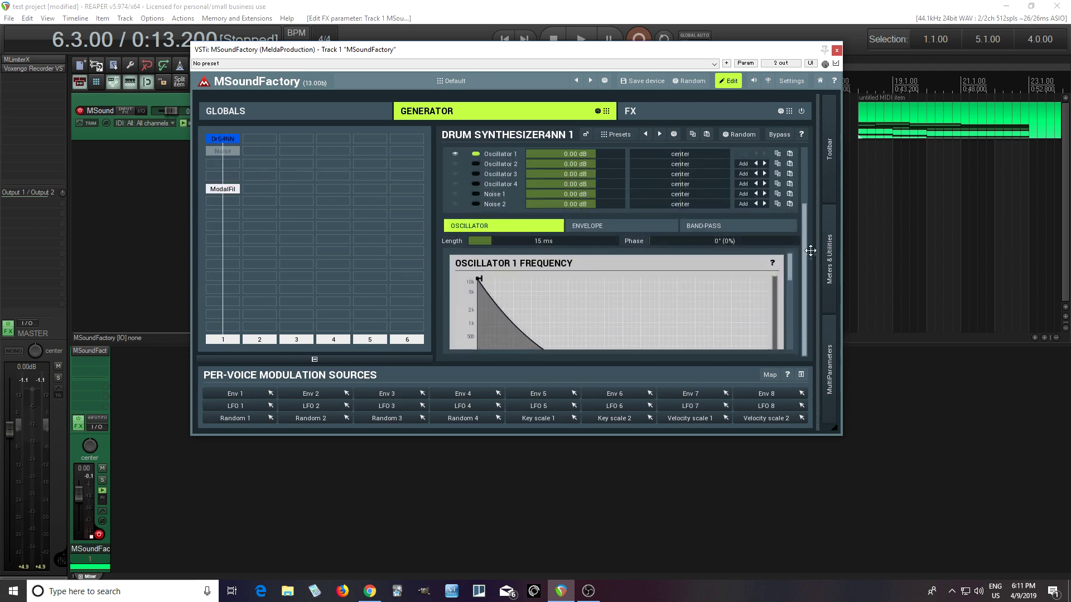
{"action": "left_click", "coordinate": [586, 136]}
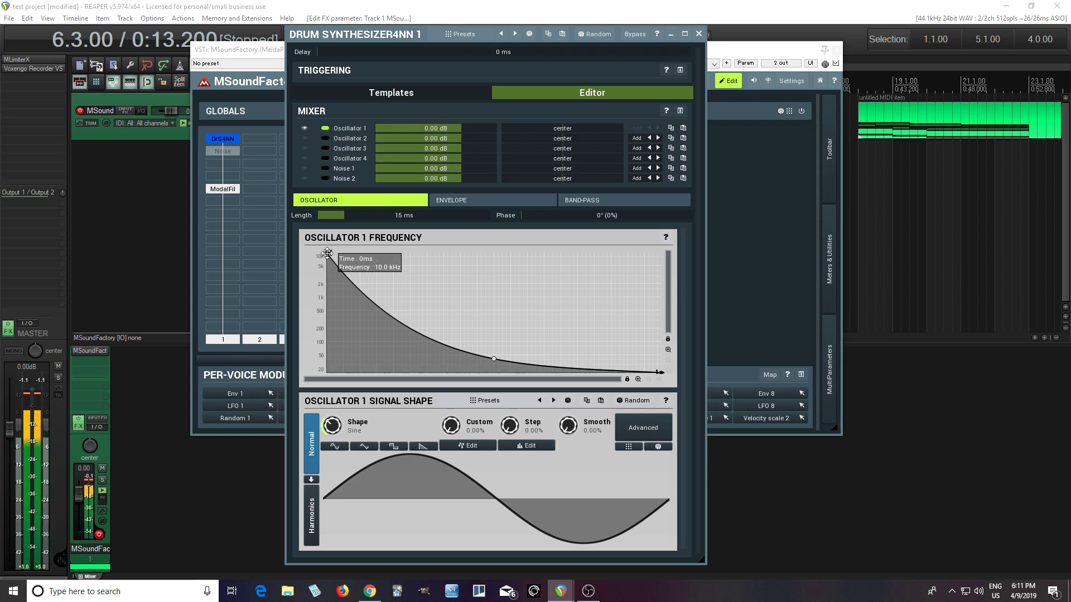
{"action": "left_click_drag", "start_coordinate": [327, 253], "coordinate": [328, 308]}
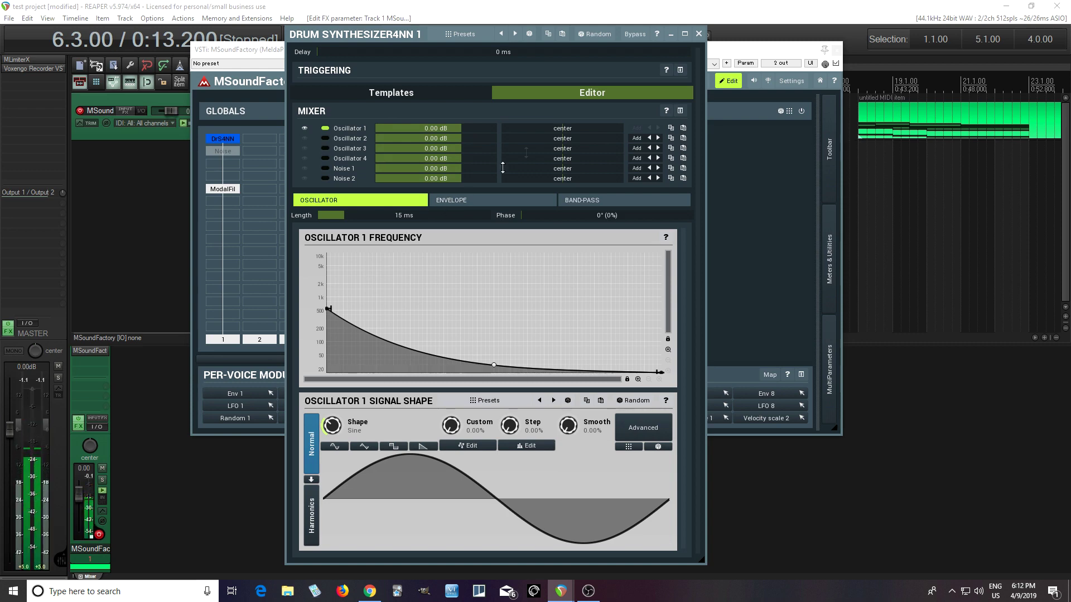
{"action": "left_click", "coordinate": [698, 34]}
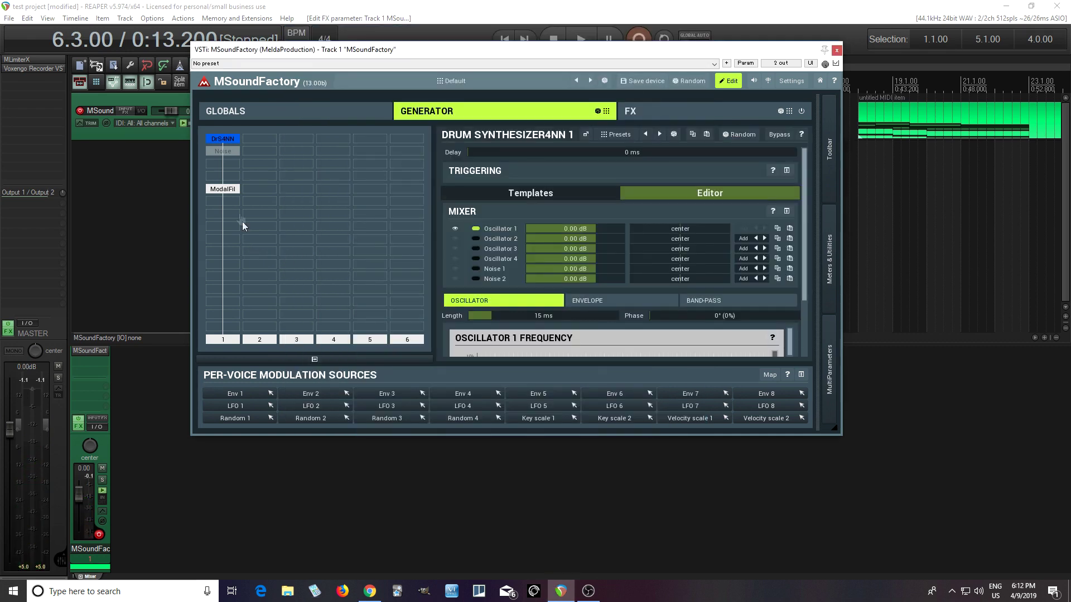
Step: In ModalFilter 1's settings, turn the COUNT knob down from 16 to 10 harmonics
{"action": "left_click", "coordinate": [222, 189]}
{"action": "mouse_move", "coordinate": [802, 240]}
{"action": "left_mouse_down"}
{"action": "mouse_move", "coordinate": [805, 348]}
{"action": "mouse_move", "coordinate": [802, 226]}
{"action": "left_mouse_up"}
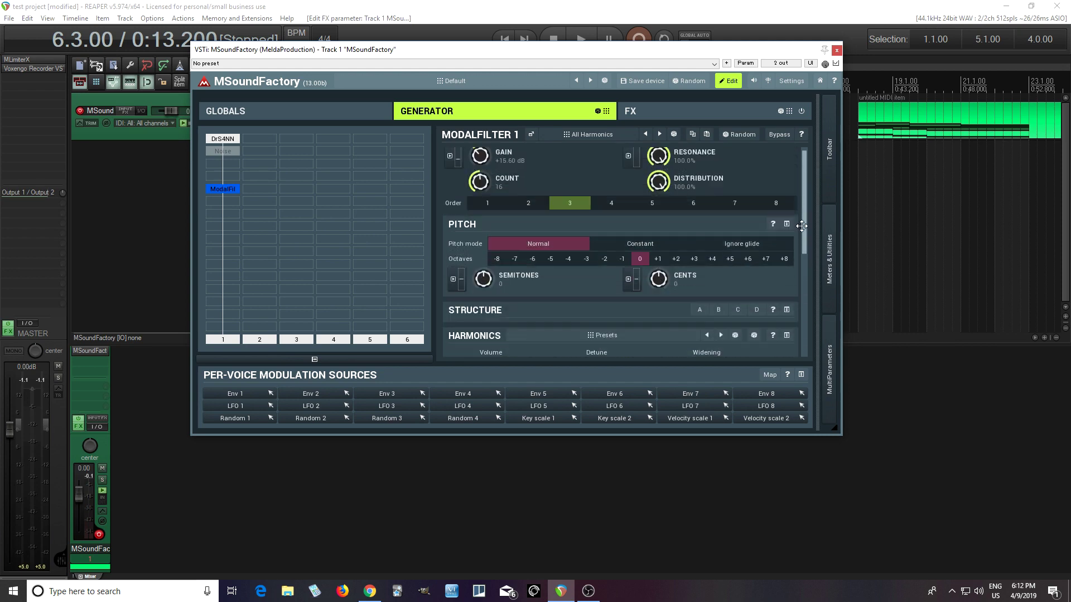
{"action": "left_click_drag", "start_coordinate": [479, 181], "coordinate": [479, 205]}
{"action": "left_click_drag", "start_coordinate": [804, 264], "coordinate": [805, 256]}
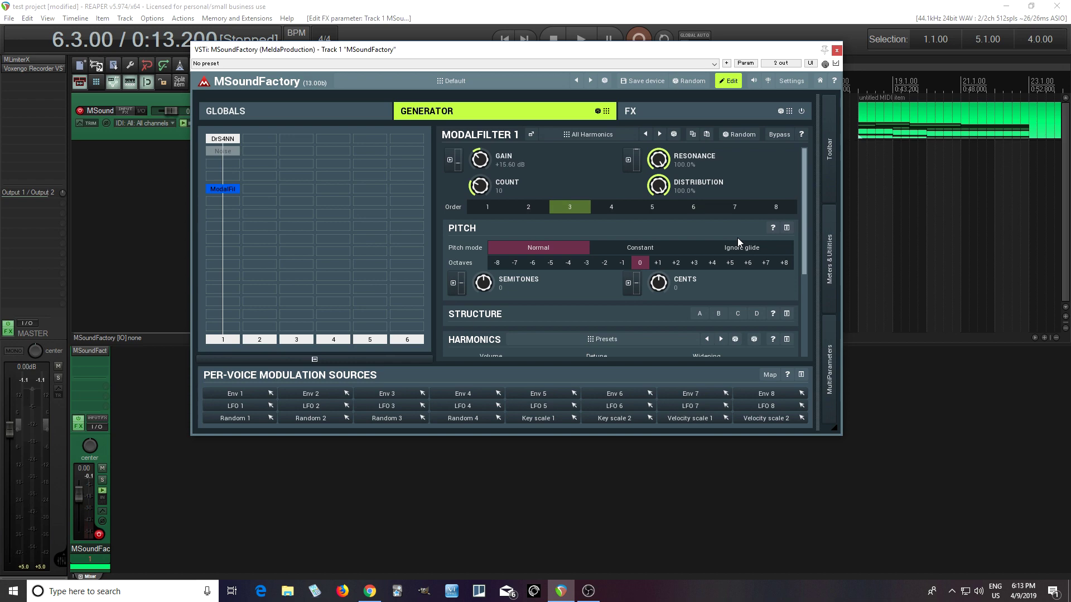
{"action": "left_click_drag", "start_coordinate": [804, 252], "coordinate": [813, 333]}
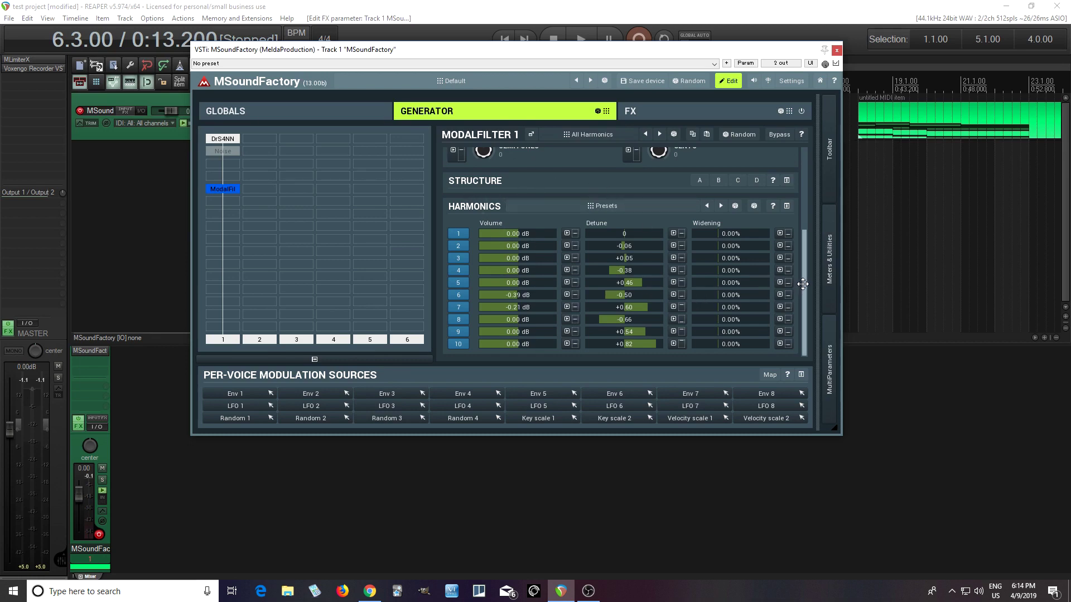
{"action": "left_click_drag", "start_coordinate": [803, 287], "coordinate": [811, 182]}
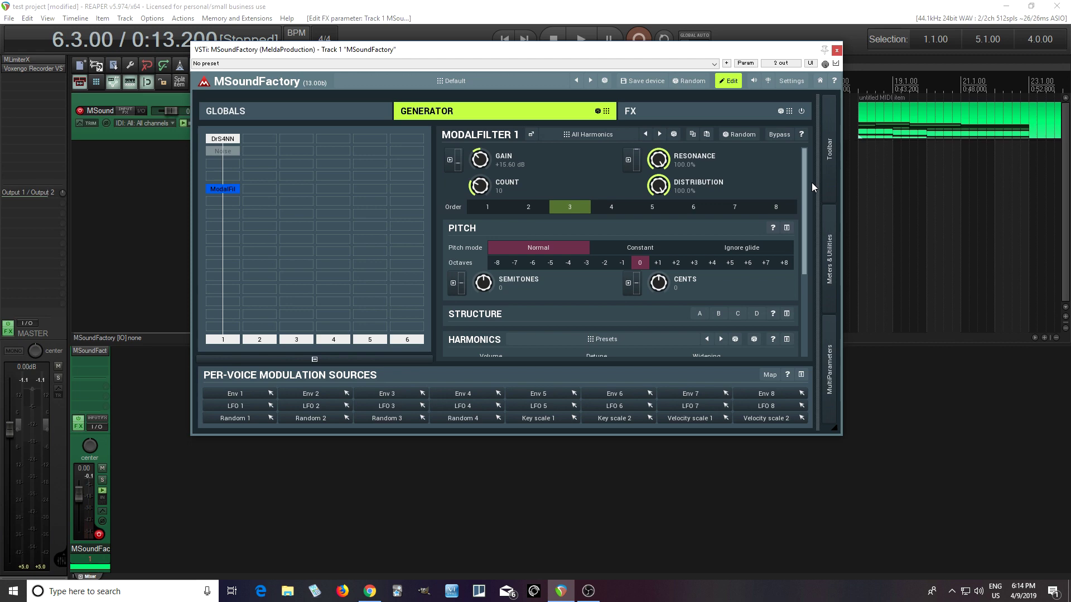